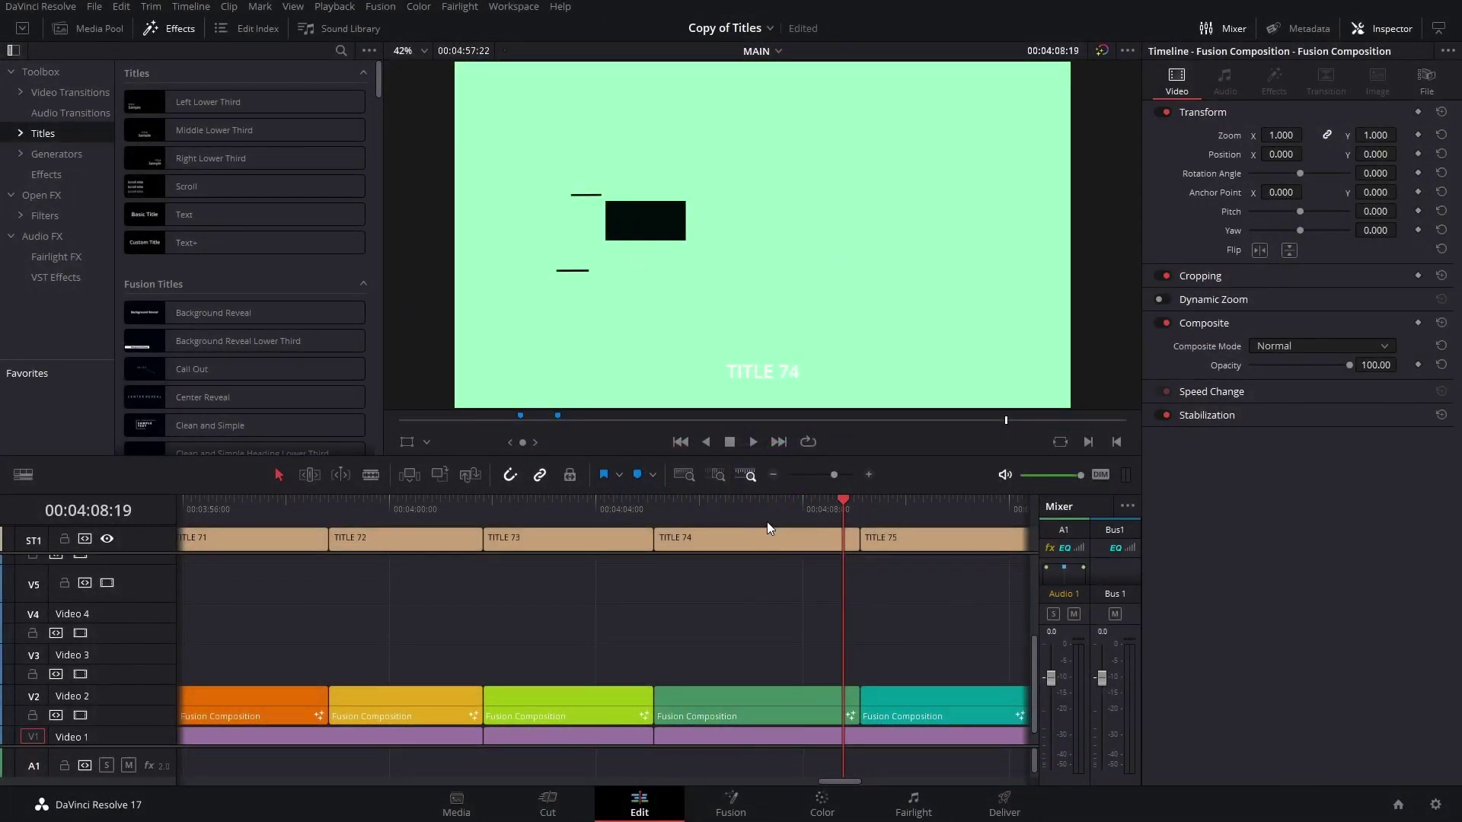
Preview the TITLE 74 clip from its start on the timeline and open its composition in the Fusion page
{"action": "left_click", "coordinate": [750, 504]}
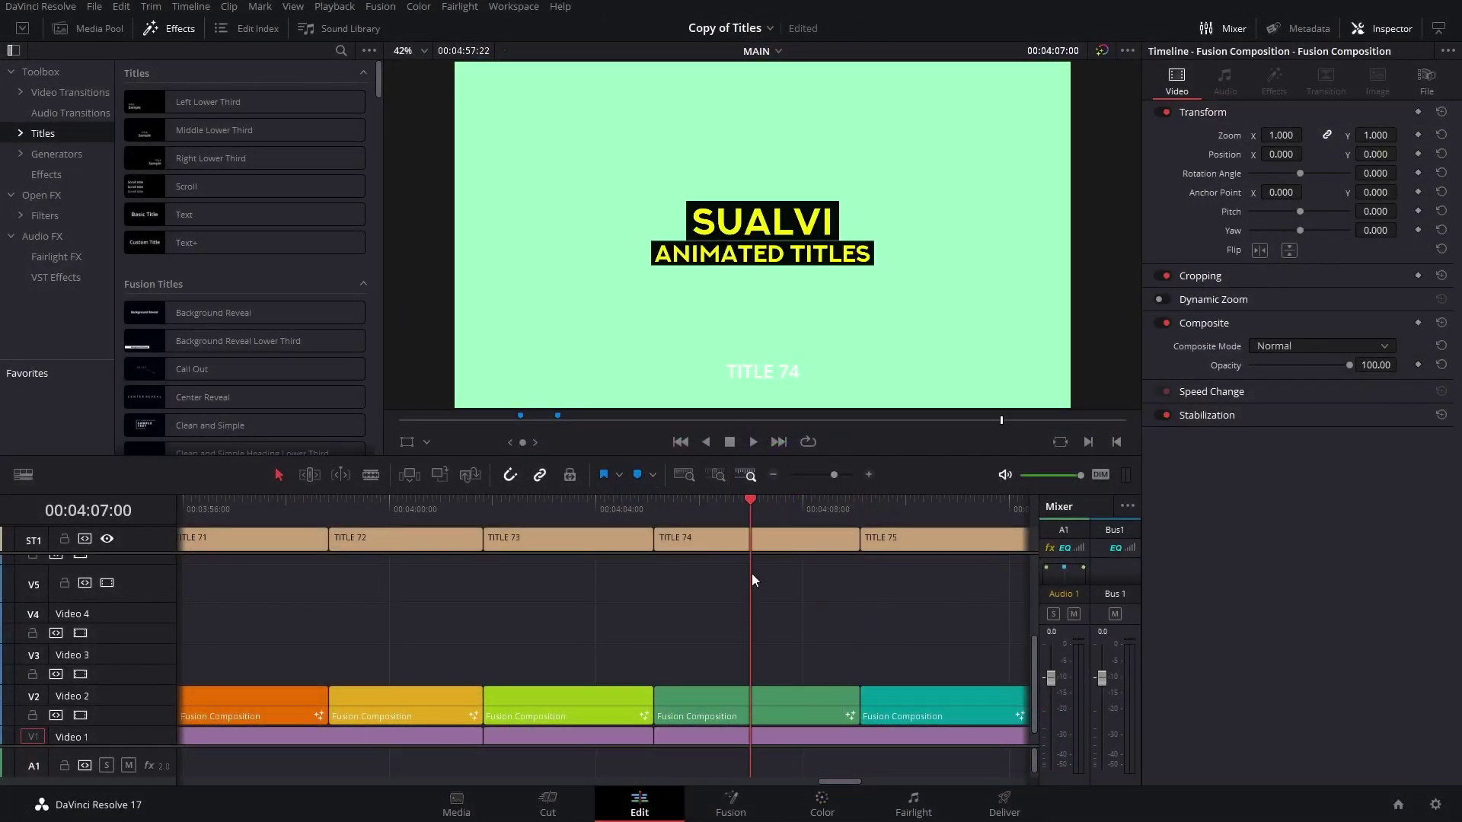
{"action": "mouse_move", "coordinate": [691, 518]}
{"action": "left_mouse_down"}
{"action": "mouse_move", "coordinate": [660, 523]}
{"action": "mouse_move", "coordinate": [734, 529]}
{"action": "mouse_move", "coordinate": [667, 519]}
{"action": "left_mouse_up"}
{"action": "key", "text": "space"}
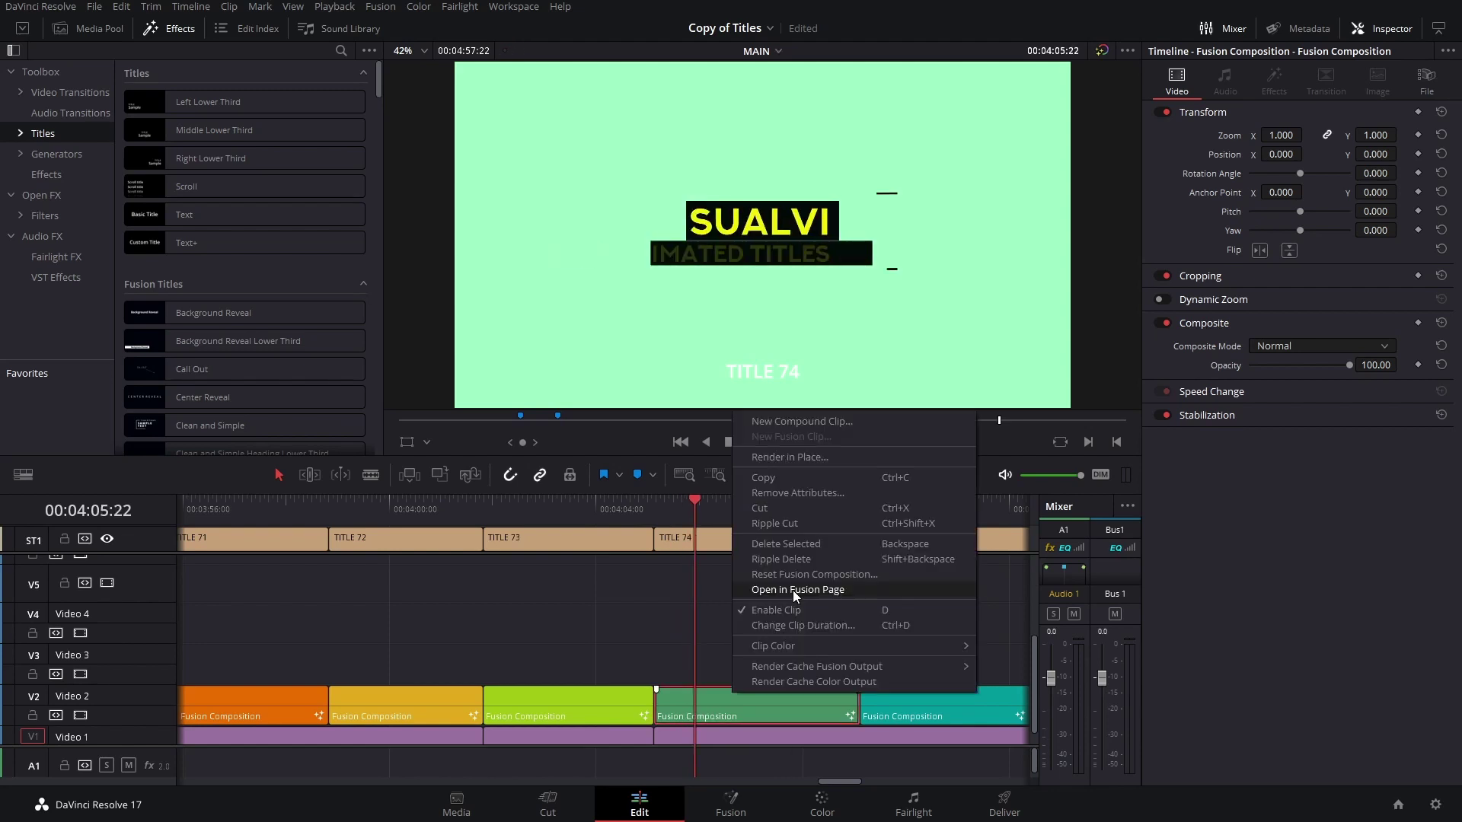
{"action": "left_click", "coordinate": [793, 590]}
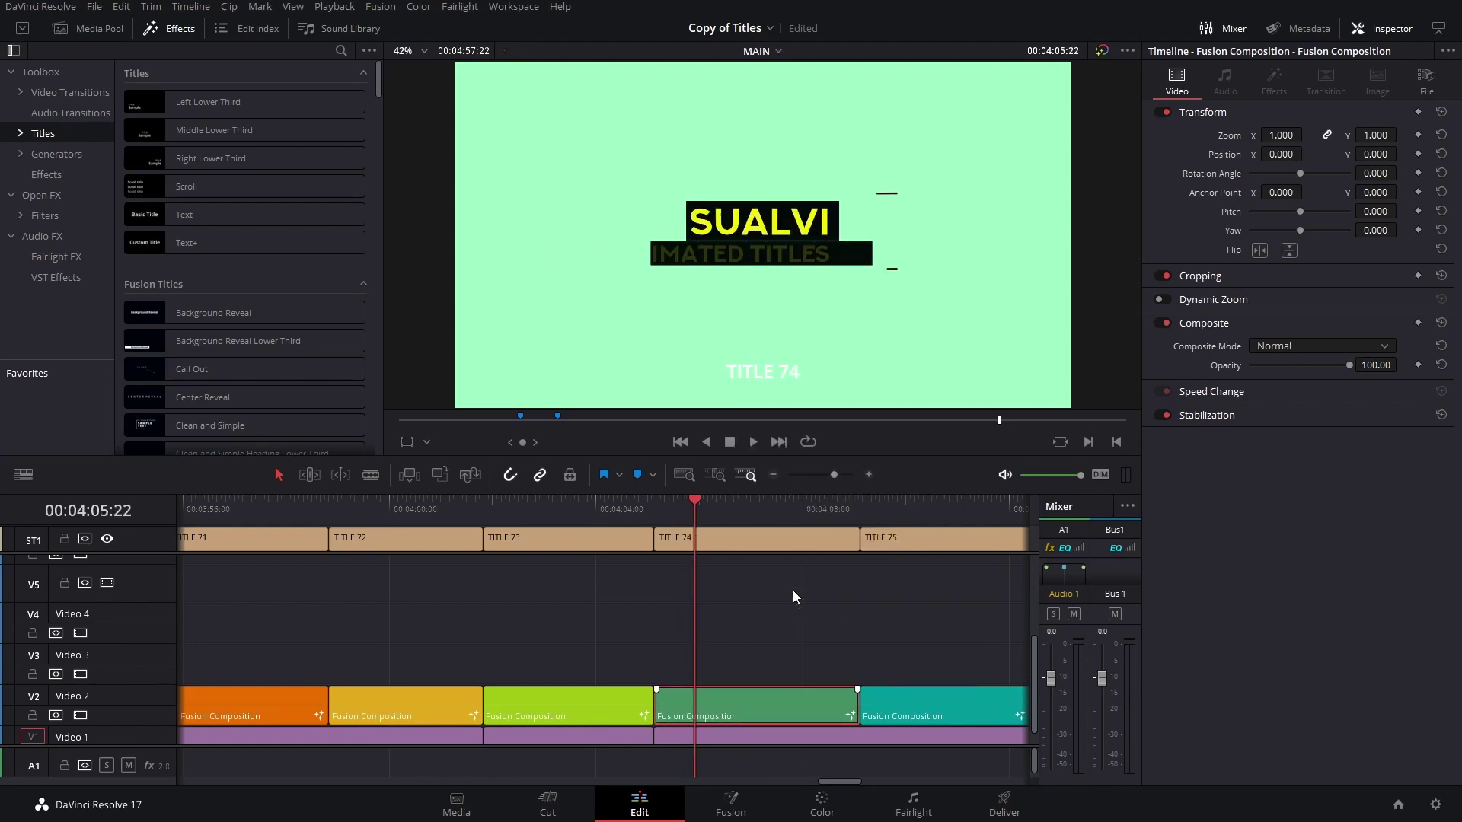
{"action": "key", "text": "shift+5"}
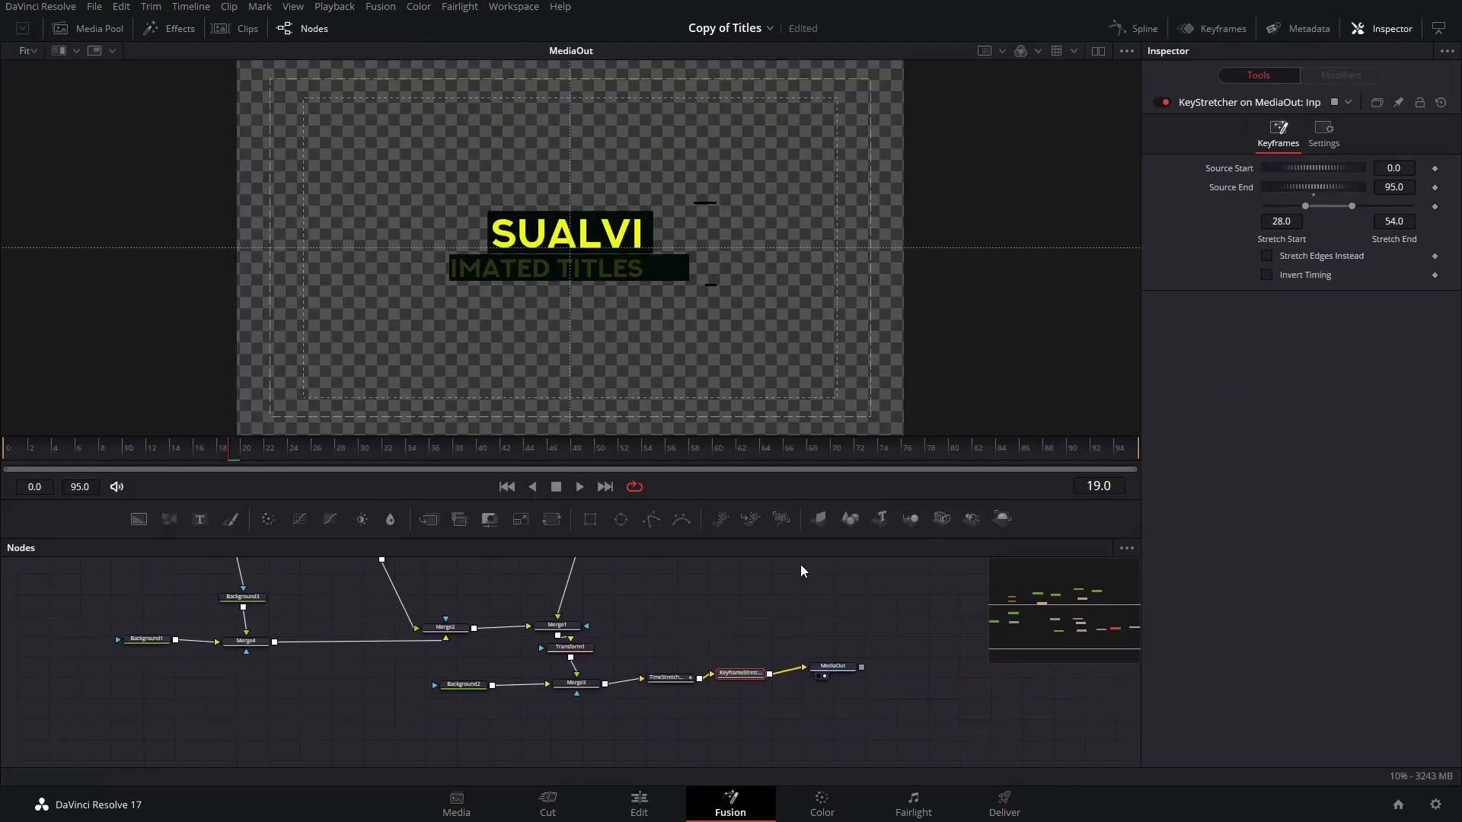
Scrub through the title to frame 81, then select the Polygon1 and Polygon1_1 nodes and open an enlarged Spline editor
{"action": "scroll", "coordinate": [691, 641], "scroll_direction": "up", "scroll_amount": 2}
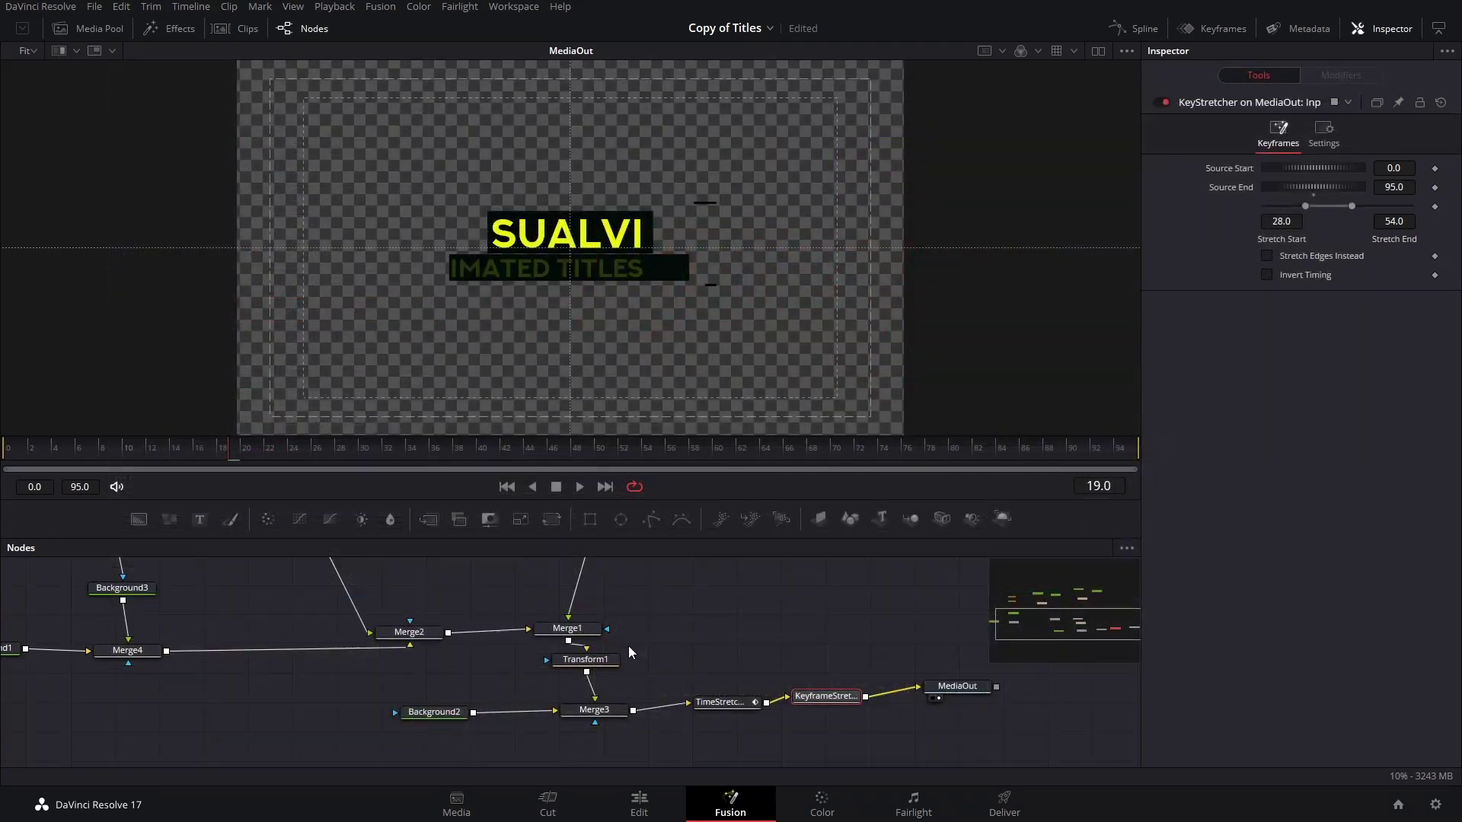
{"action": "left_click_drag", "start_coordinate": [319, 449], "coordinate": [964, 459]}
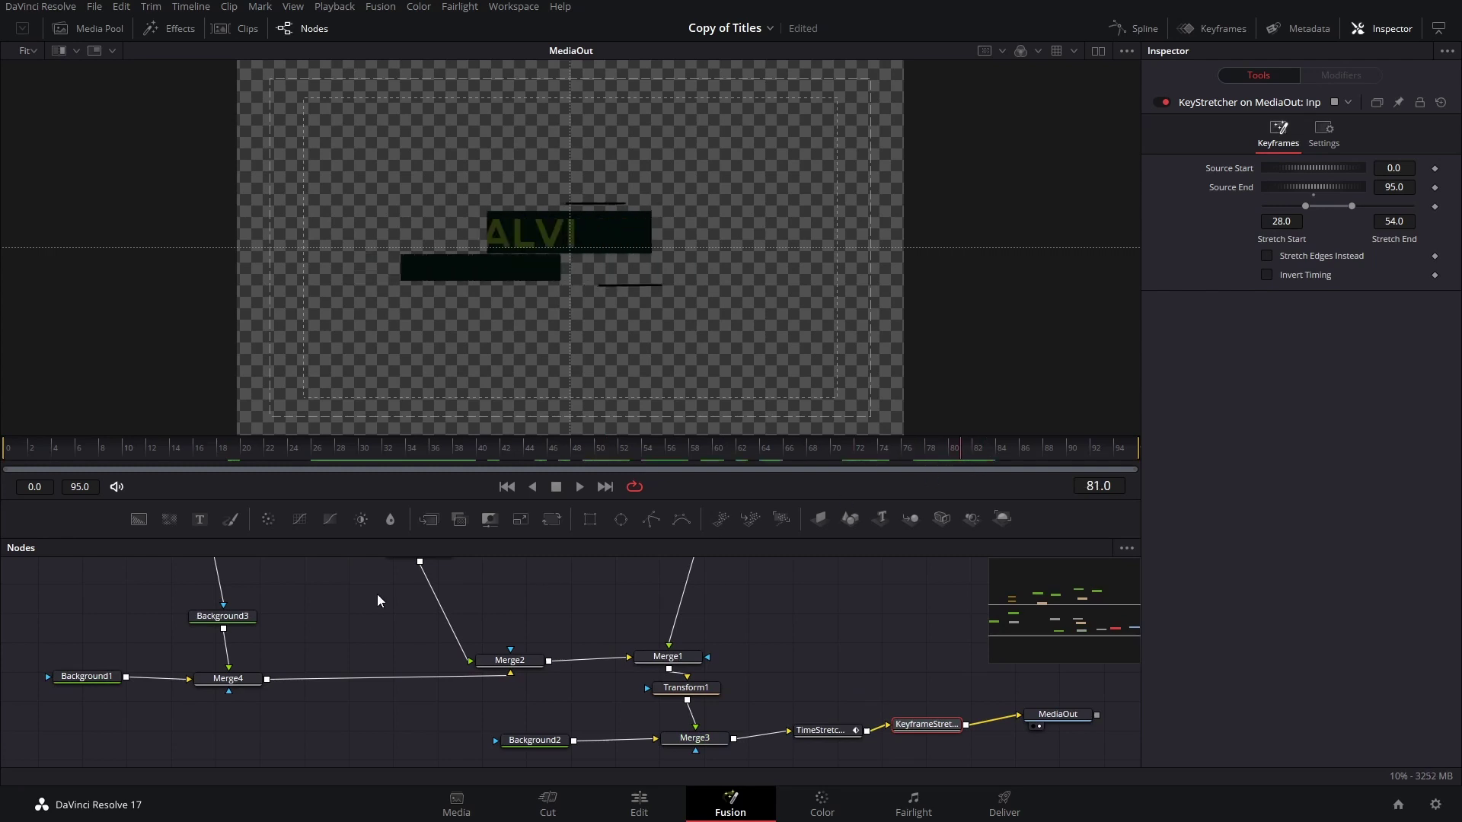
{"action": "left_click_drag", "start_coordinate": [404, 616], "coordinate": [501, 759]}
{"action": "left_click", "coordinate": [330, 659]}
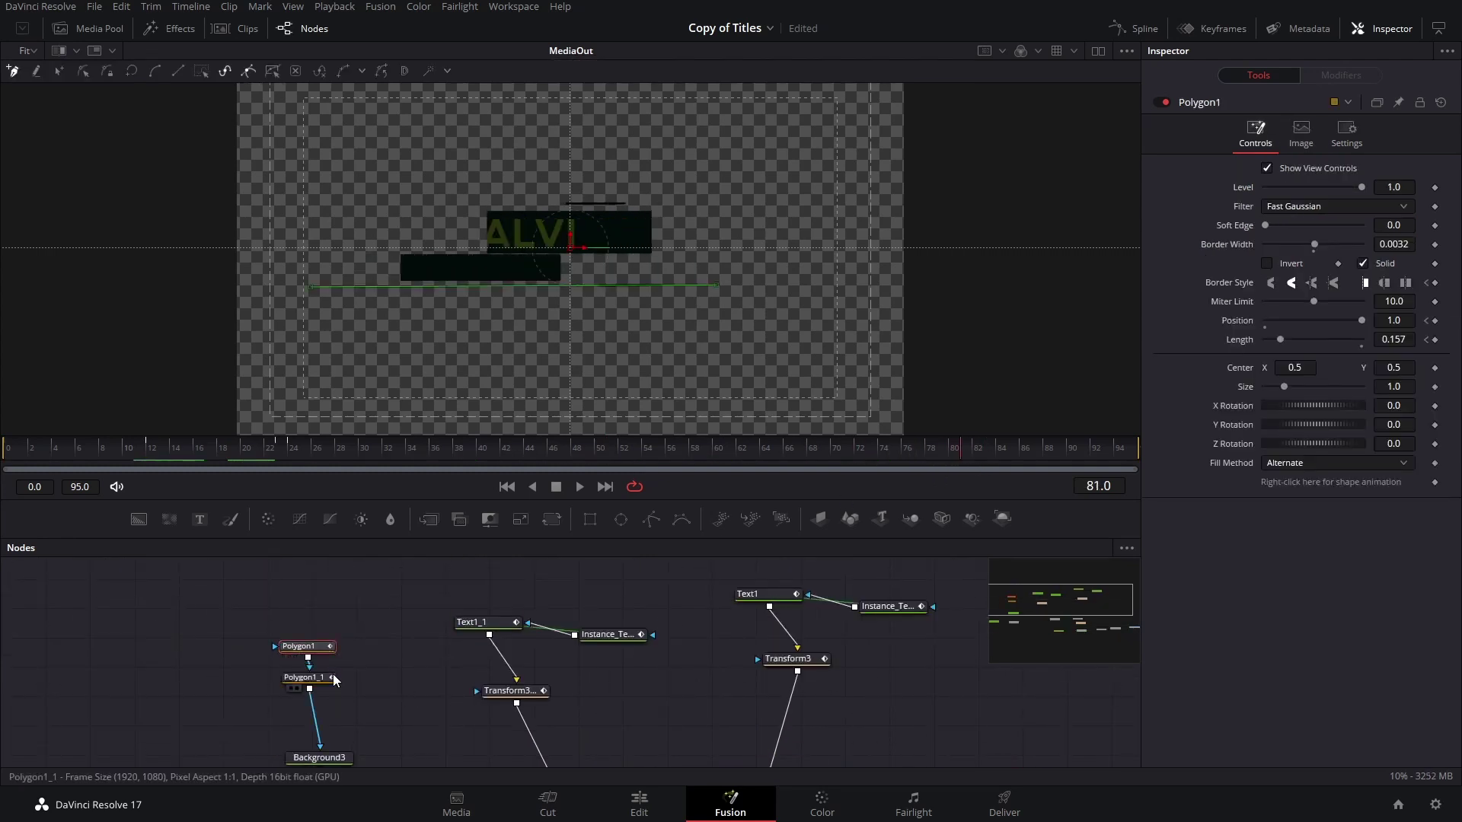
{"action": "left_click", "coordinate": [308, 677], "text": "ctrl"}
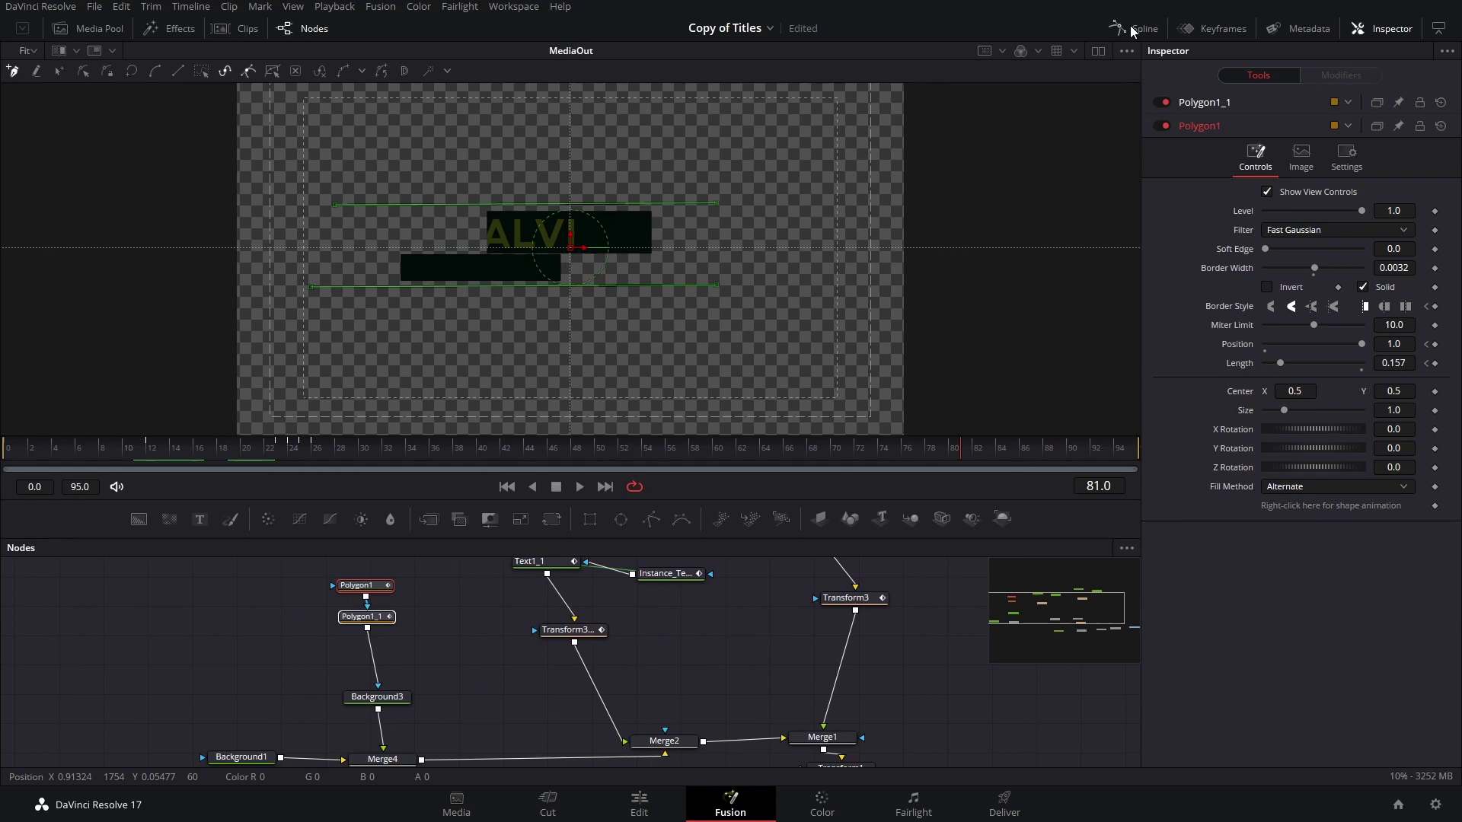
{"action": "left_click", "coordinate": [1134, 29]}
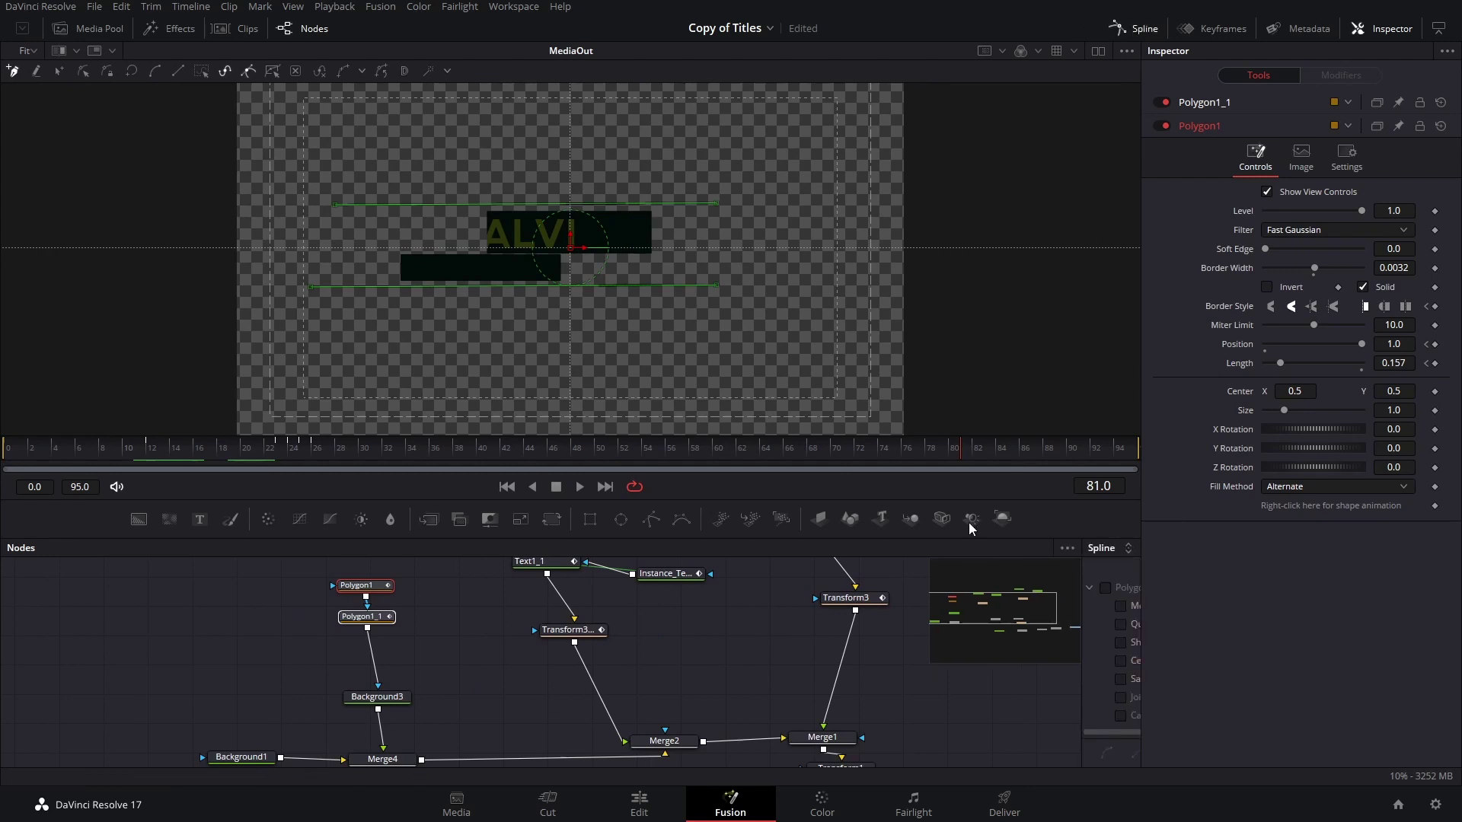
{"action": "left_click_drag", "start_coordinate": [1079, 676], "coordinate": [579, 676]}
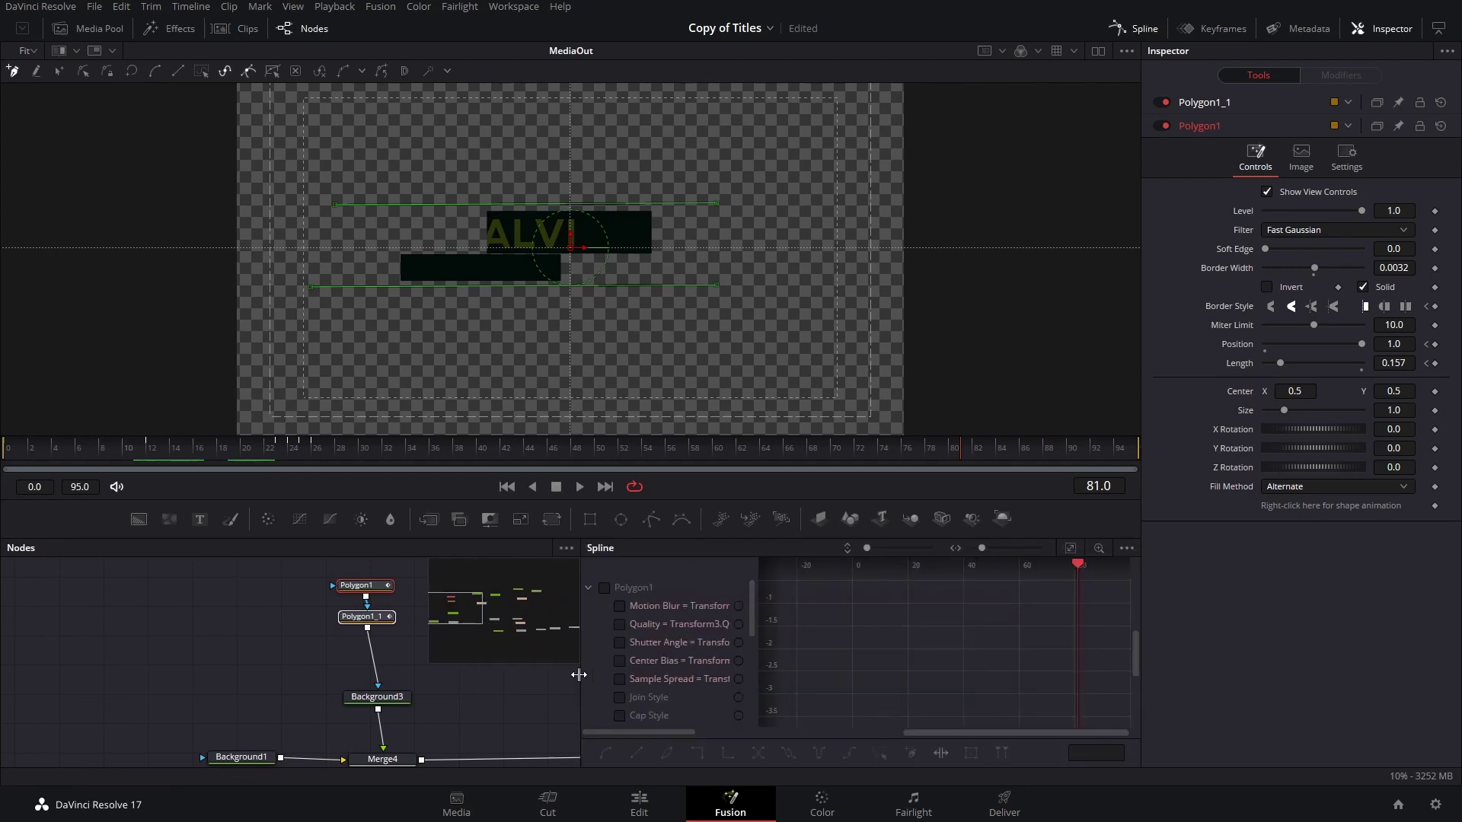
Show the animation curves of Polygon1 and Polygon1_1 in the Spline editor and fit them to the graph for examination
{"action": "left_click", "coordinate": [589, 587]}
{"action": "left_click", "coordinate": [589, 604]}
{"action": "left_click", "coordinate": [604, 588]}
{"action": "left_click", "coordinate": [604, 606]}
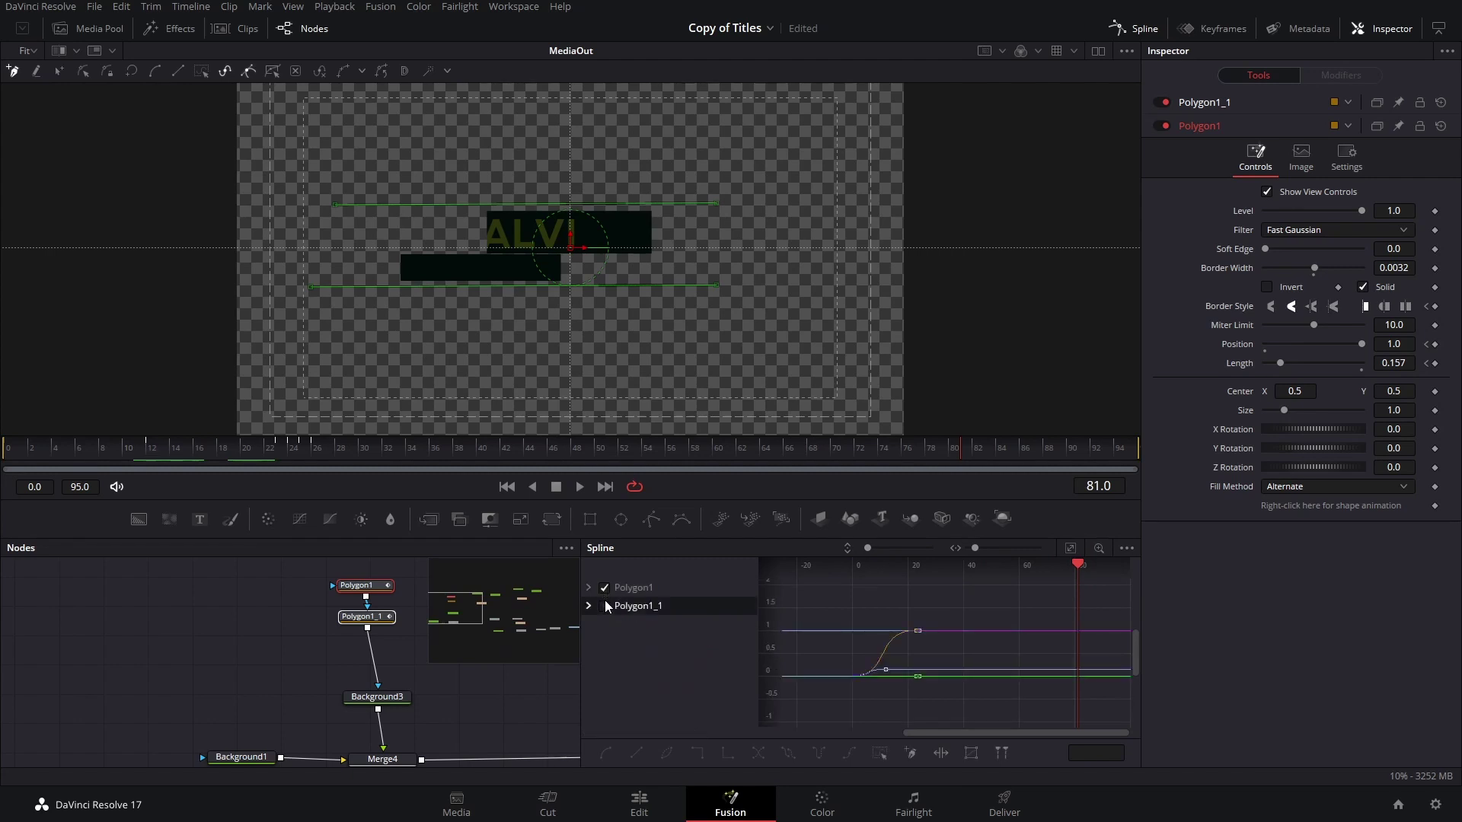
{"action": "left_click_drag", "start_coordinate": [897, 650], "coordinate": [858, 625]}
{"action": "left_click", "coordinate": [1070, 548]}
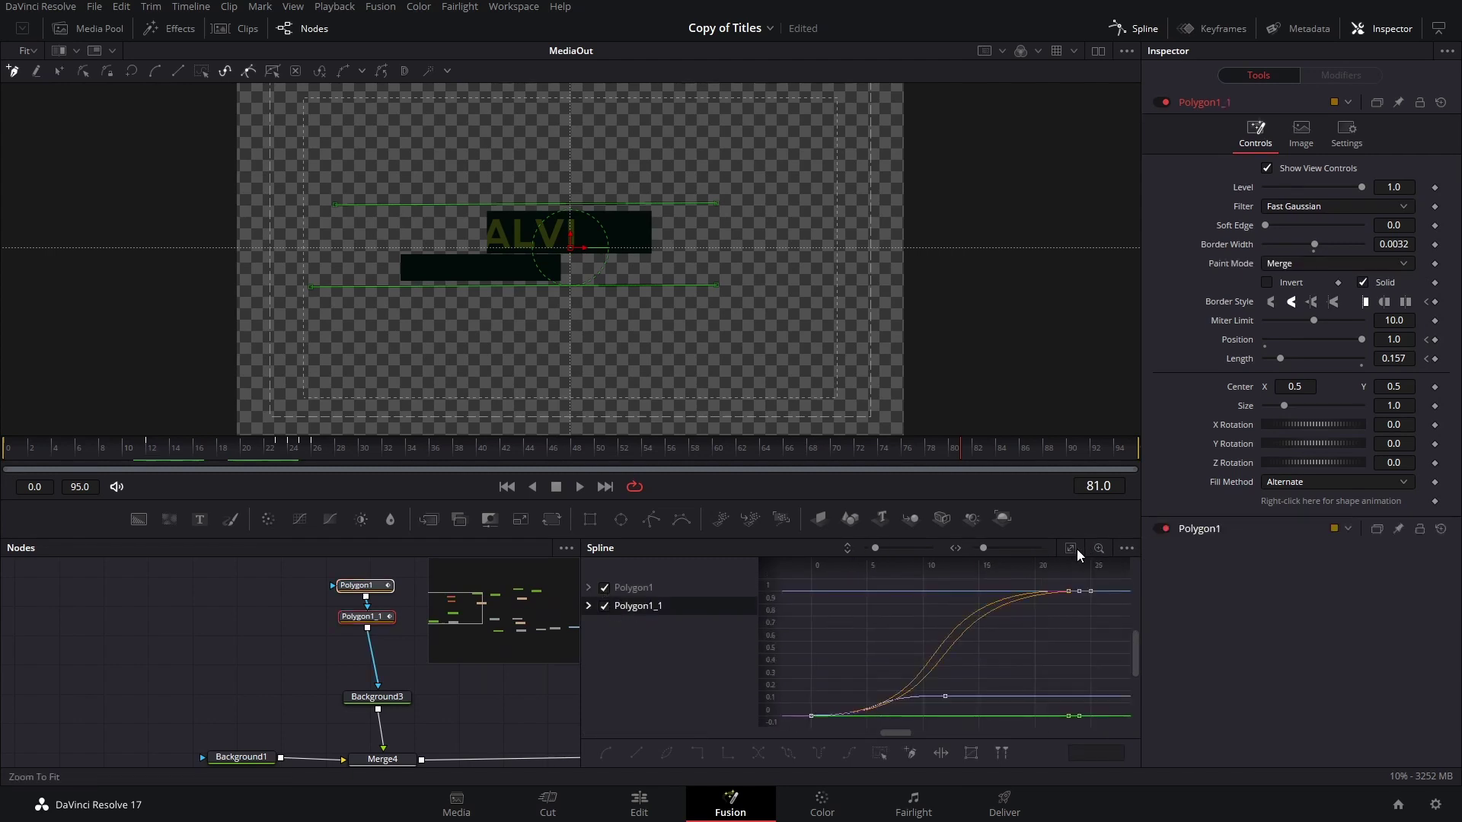
{"action": "left_click_drag", "start_coordinate": [842, 615], "coordinate": [869, 631]}
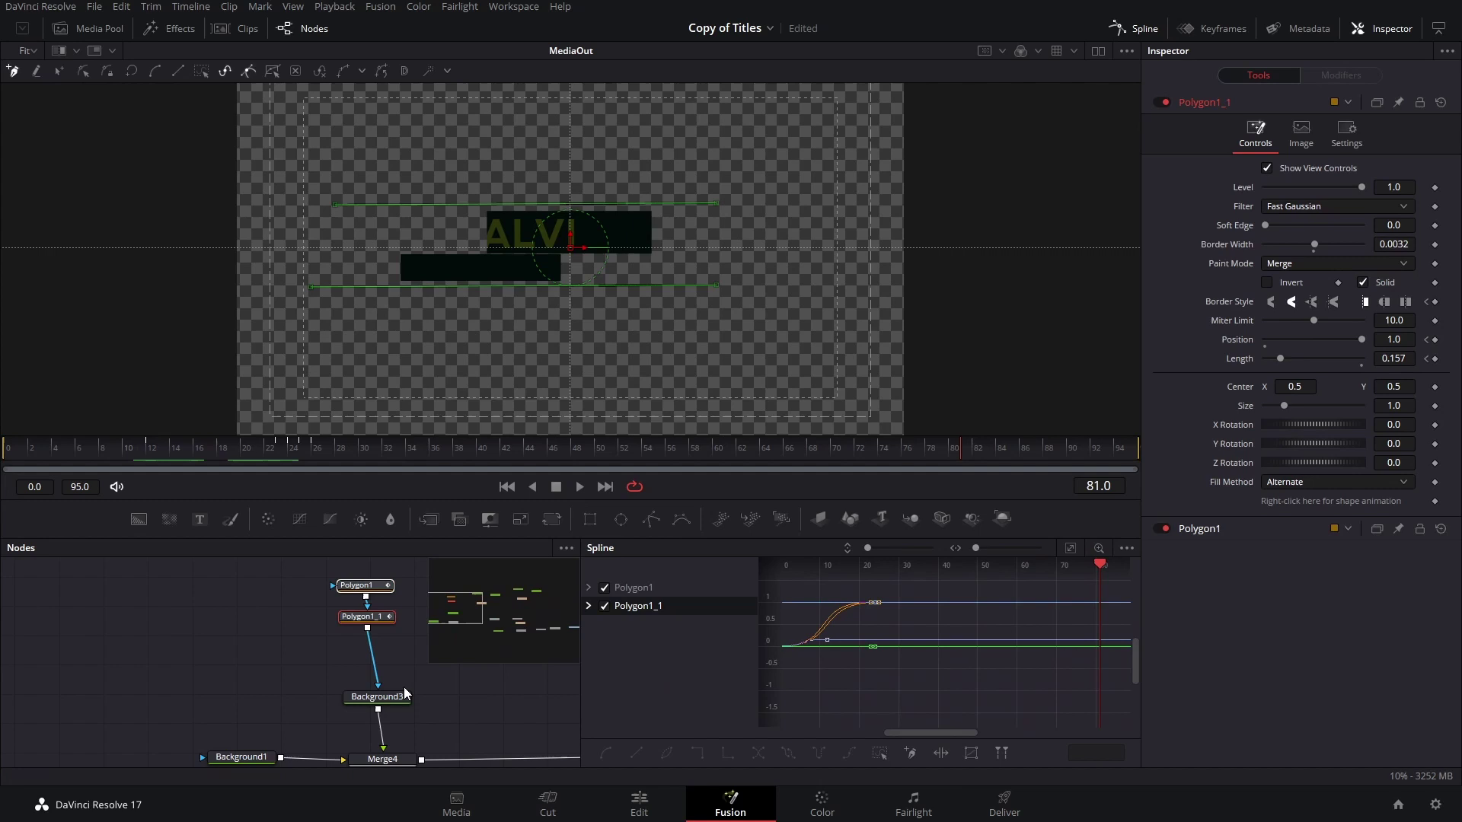
Show the Merge4 node in the viewer and scrub through its line animation to frame 35
{"action": "left_click_drag", "start_coordinate": [442, 735], "coordinate": [404, 669]}
{"action": "left_click", "coordinate": [353, 694]}
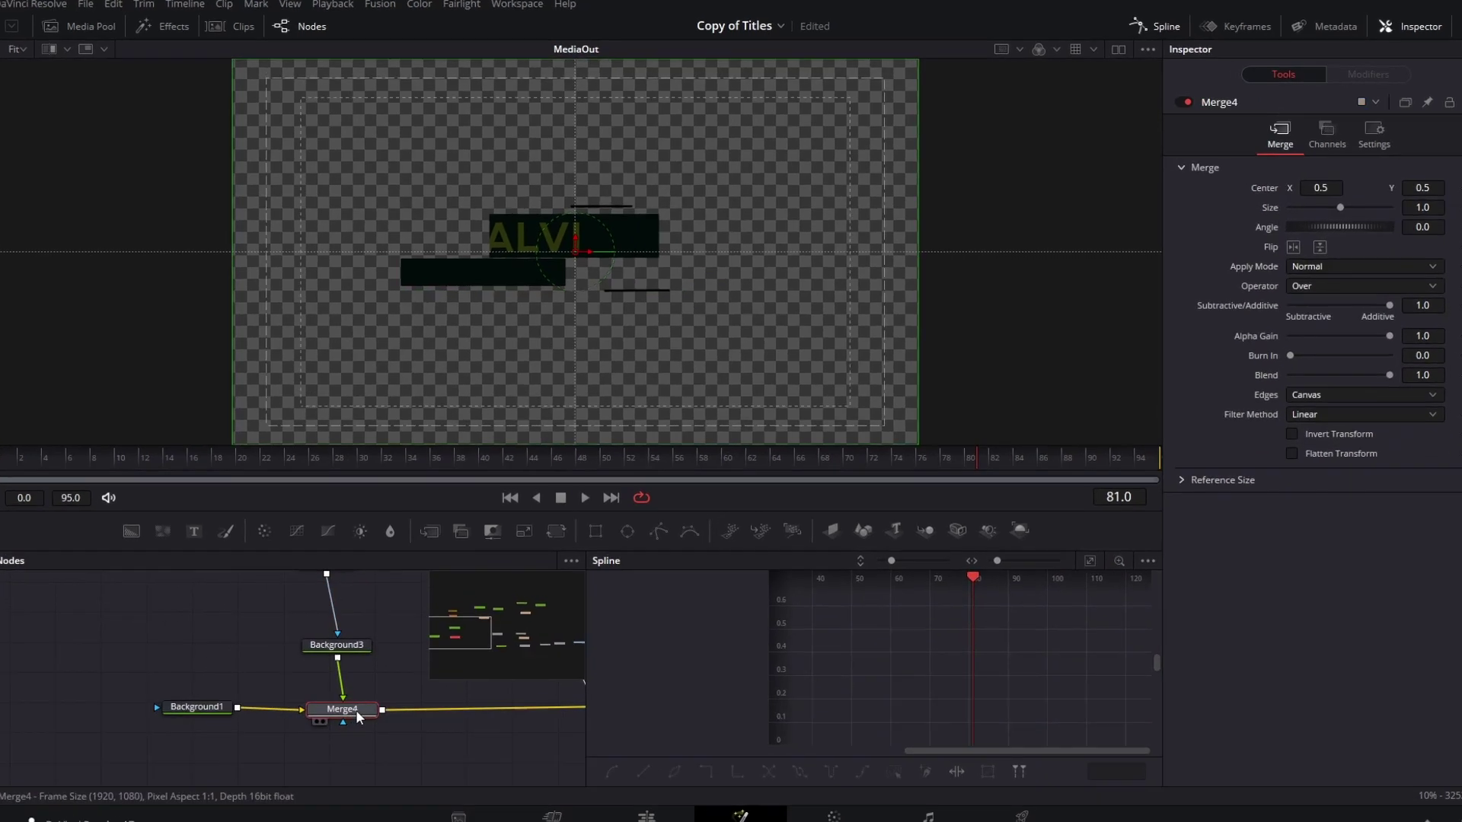
{"action": "key", "text": "2"}
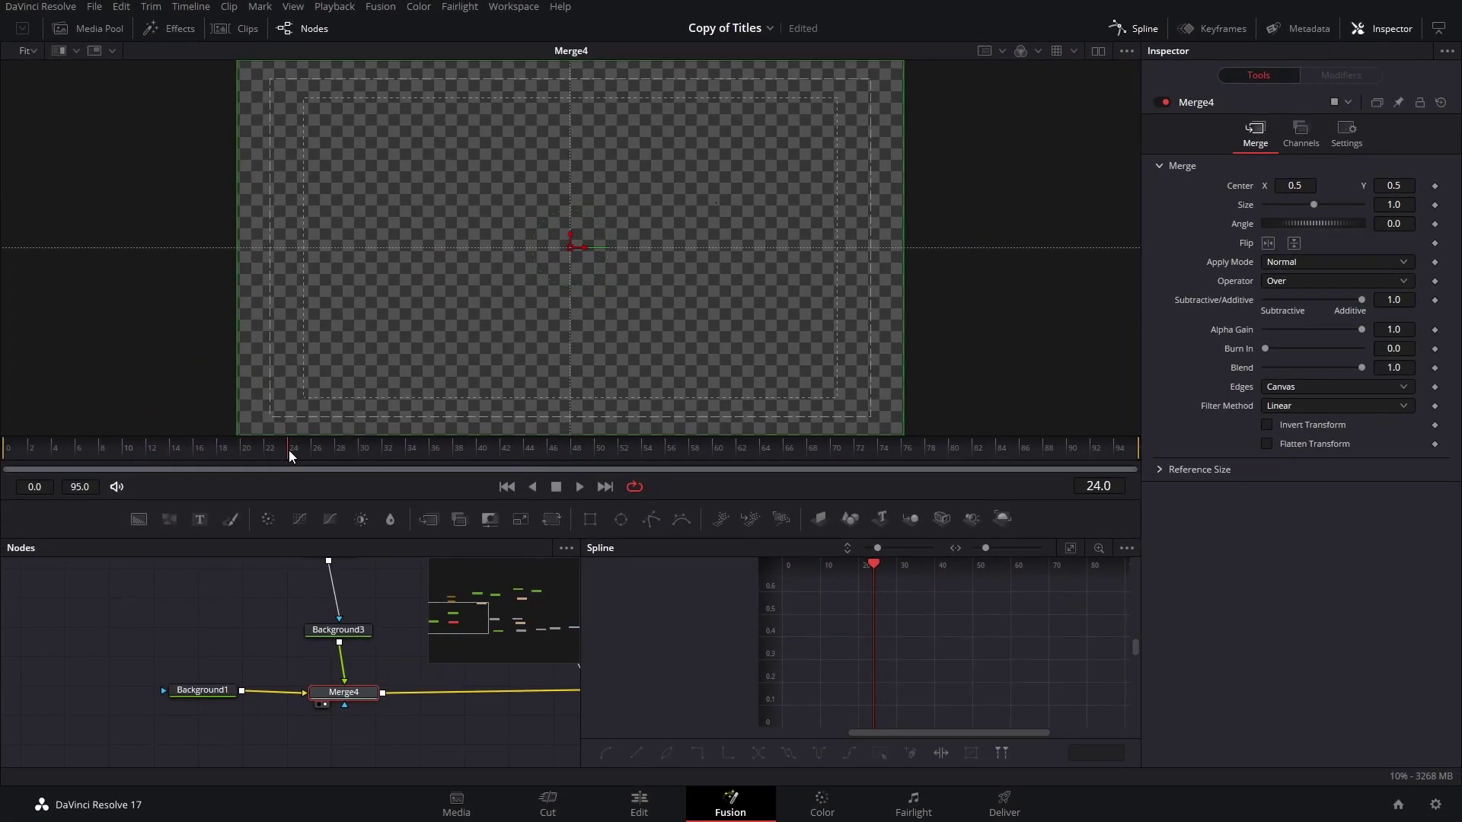
{"action": "left_click_drag", "start_coordinate": [290, 450], "coordinate": [425, 466]}
Try to copy the keyframes of Polygon1 and Polygon1_1 to about frame 68 in the Spline editor and reverse the copies
{"action": "left_click_drag", "start_coordinate": [351, 586], "coordinate": [348, 644]}
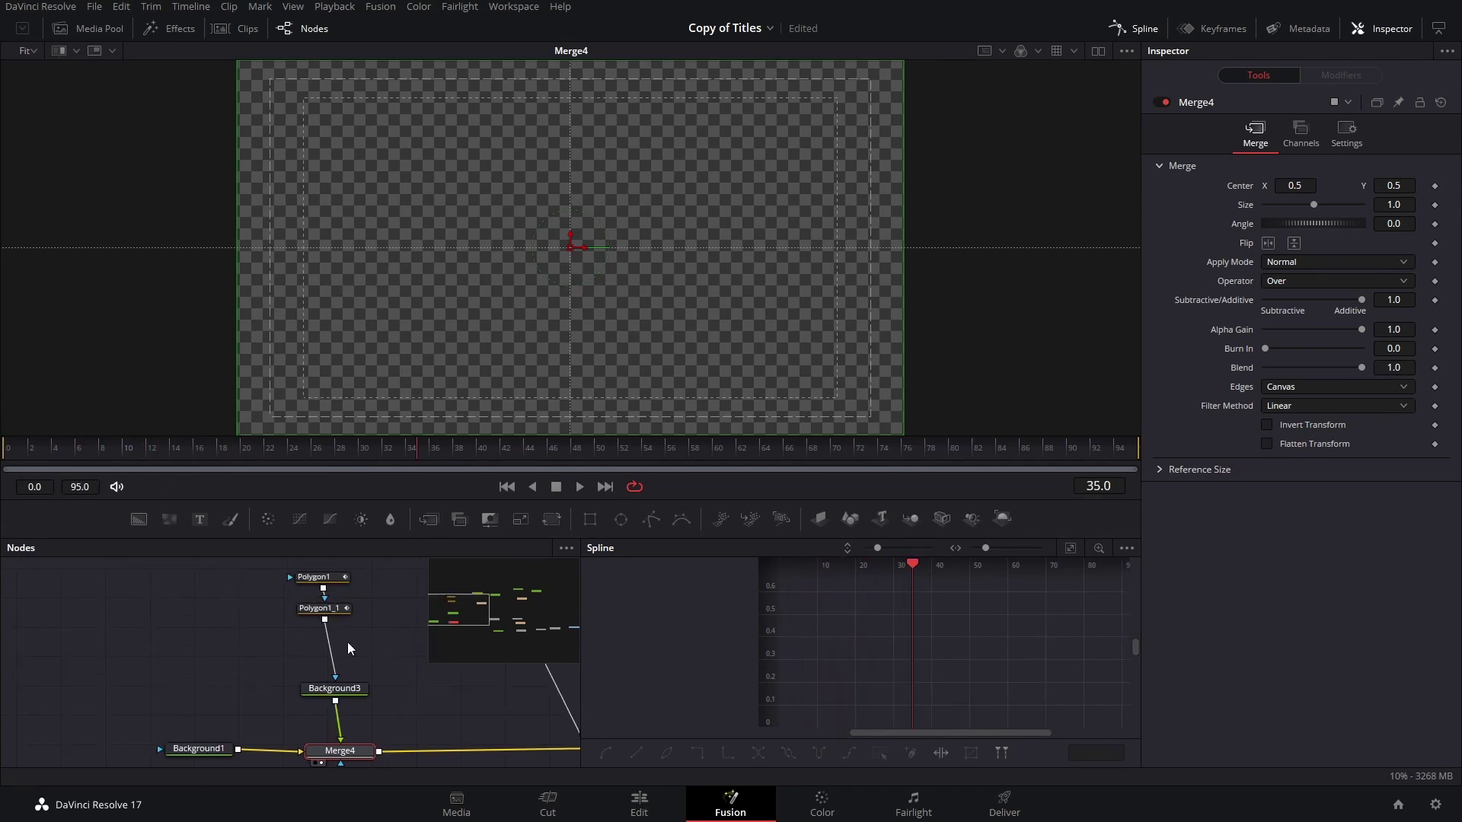
{"action": "left_click_drag", "start_coordinate": [367, 560], "coordinate": [340, 612]}
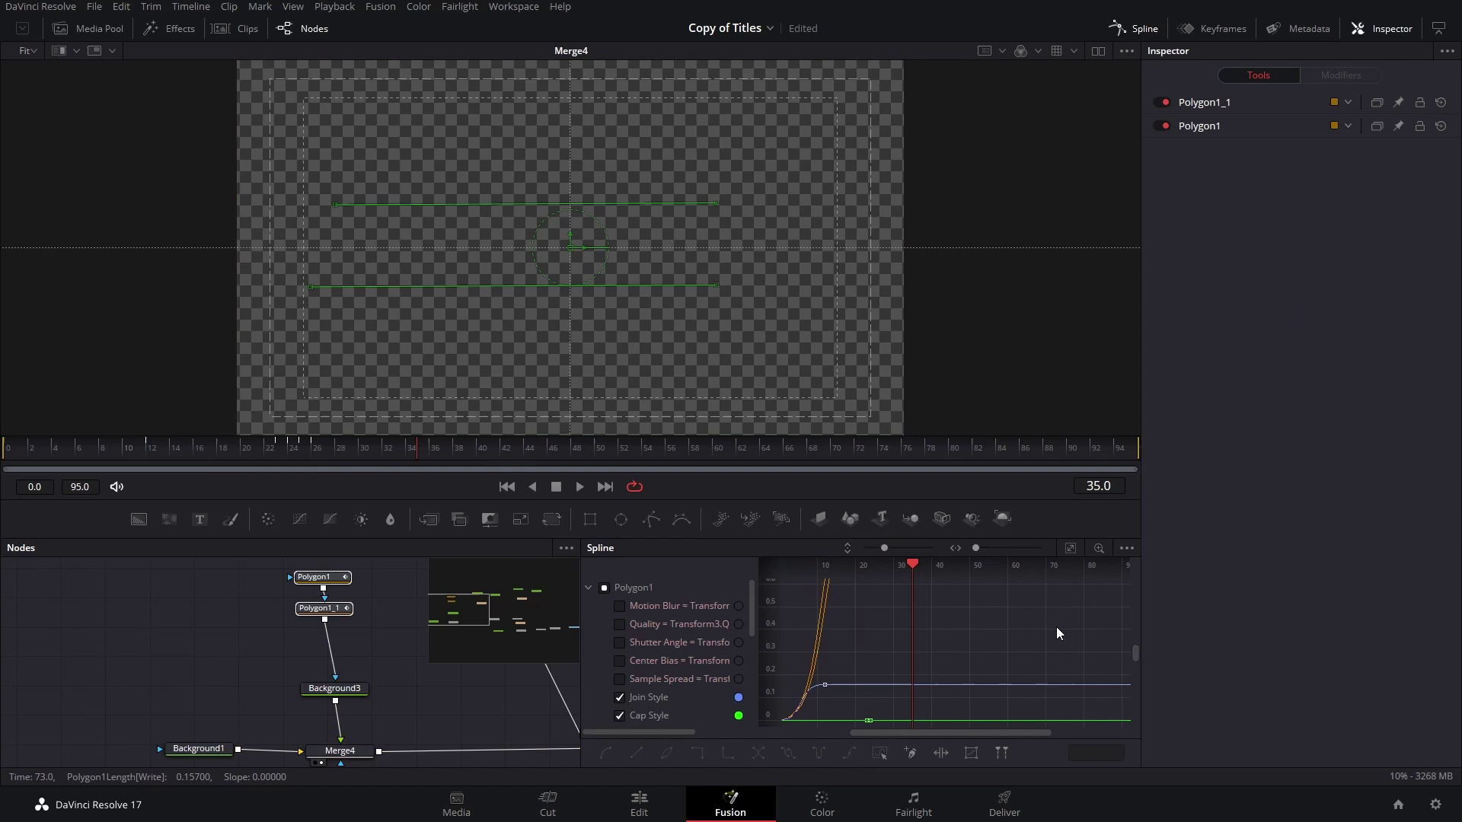
{"action": "scroll", "coordinate": [1057, 627], "scroll_direction": "down", "scroll_amount": 3}
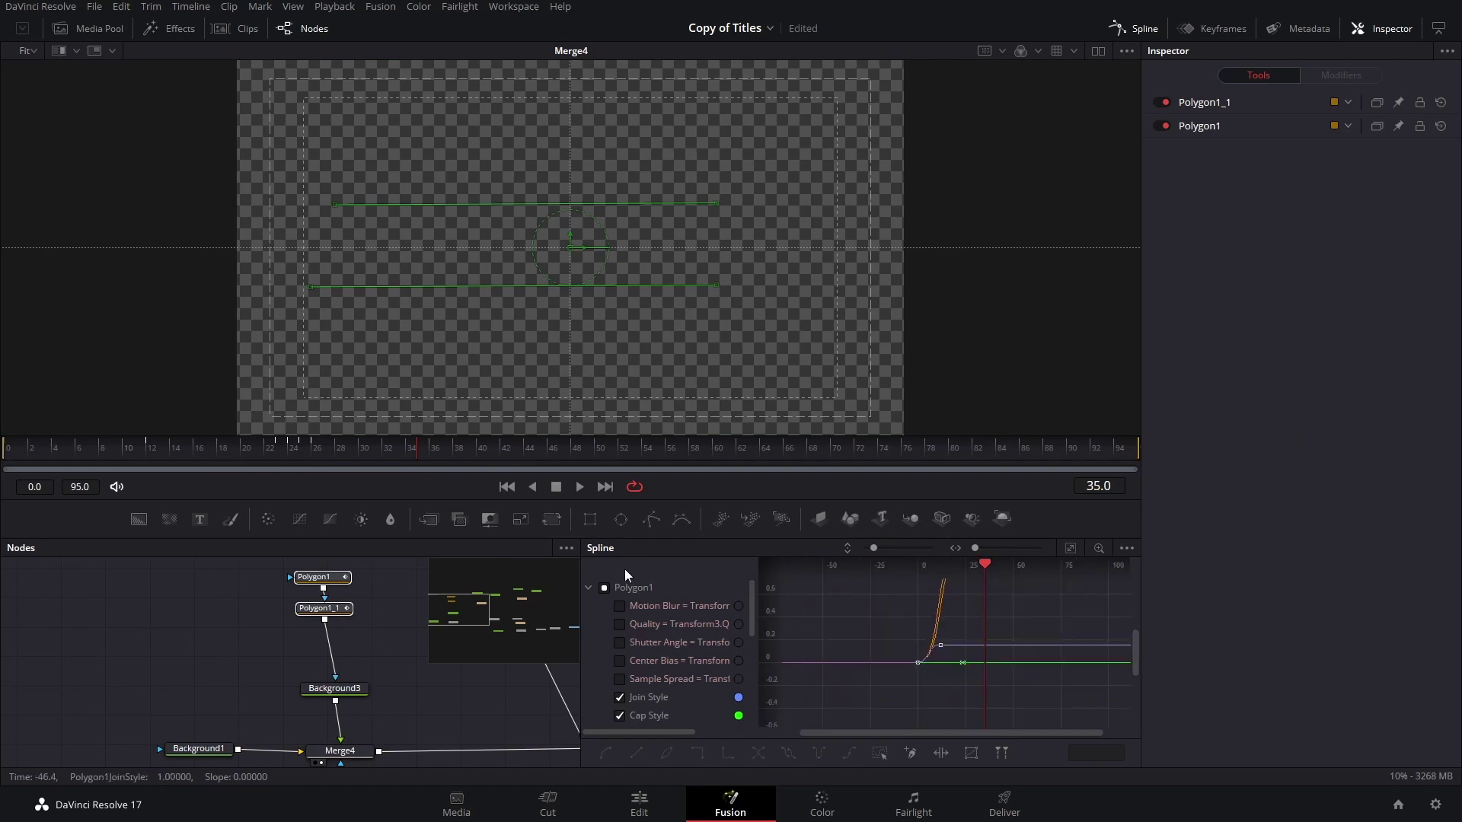
{"action": "left_click", "coordinate": [591, 589]}
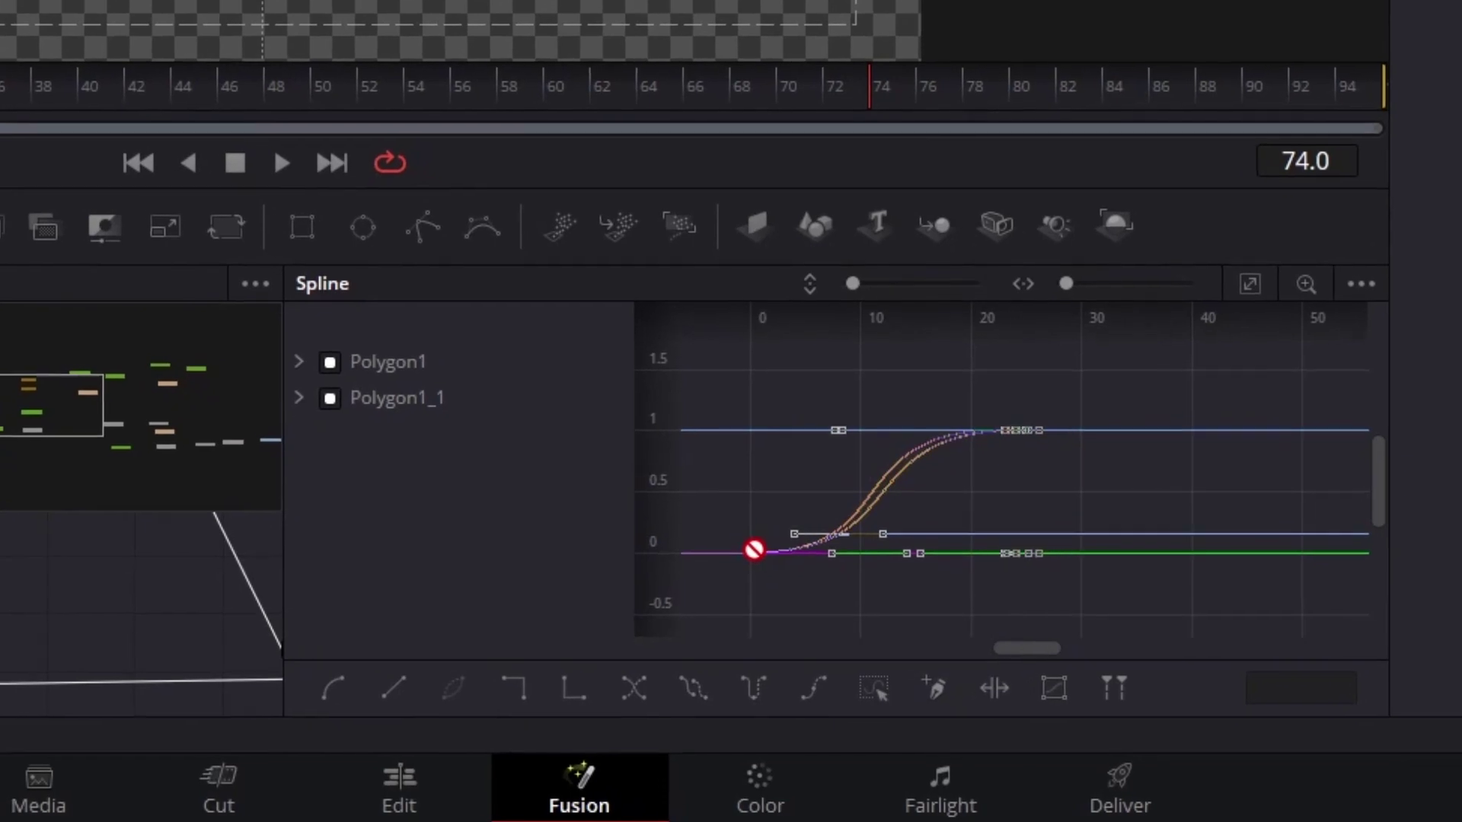
{"action": "left_click_drag", "start_coordinate": [754, 549], "coordinate": [1155, 531]}
{"action": "left_click_drag", "start_coordinate": [1060, 584], "coordinate": [777, 555]}
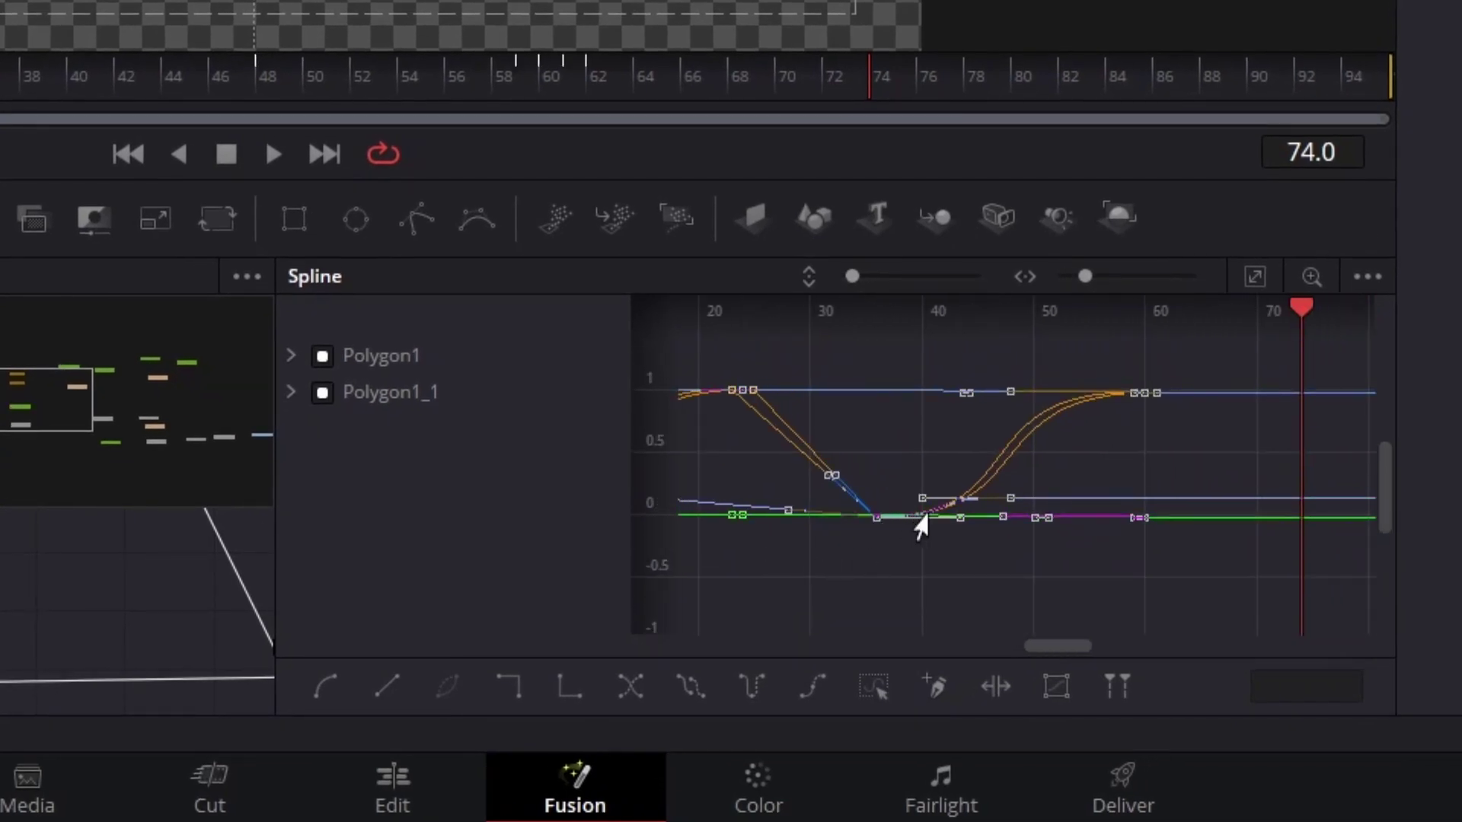
{"action": "left_click_drag", "start_coordinate": [876, 513], "coordinate": [1229, 519]}
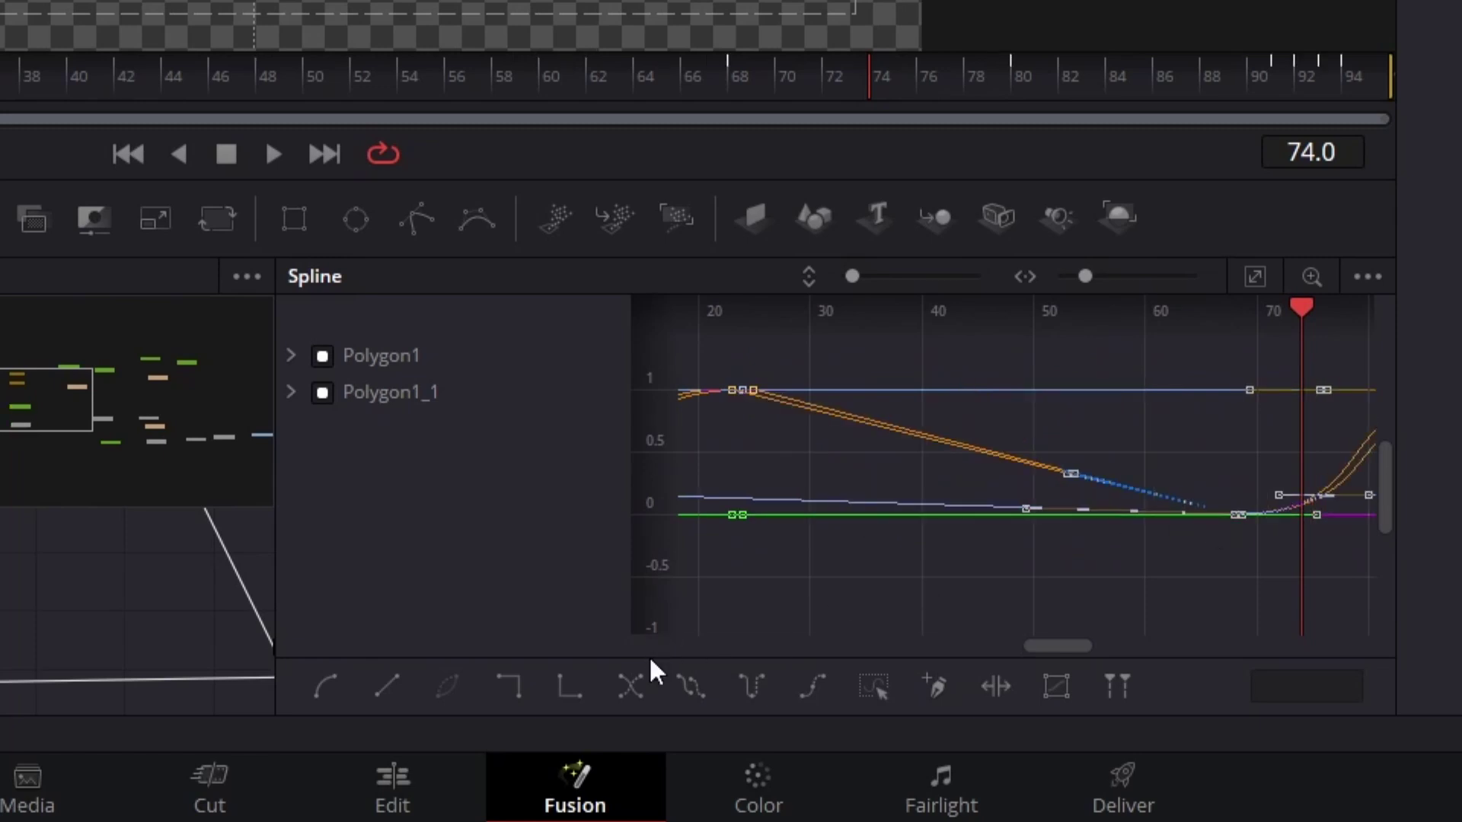
{"action": "left_click", "coordinate": [637, 685]}
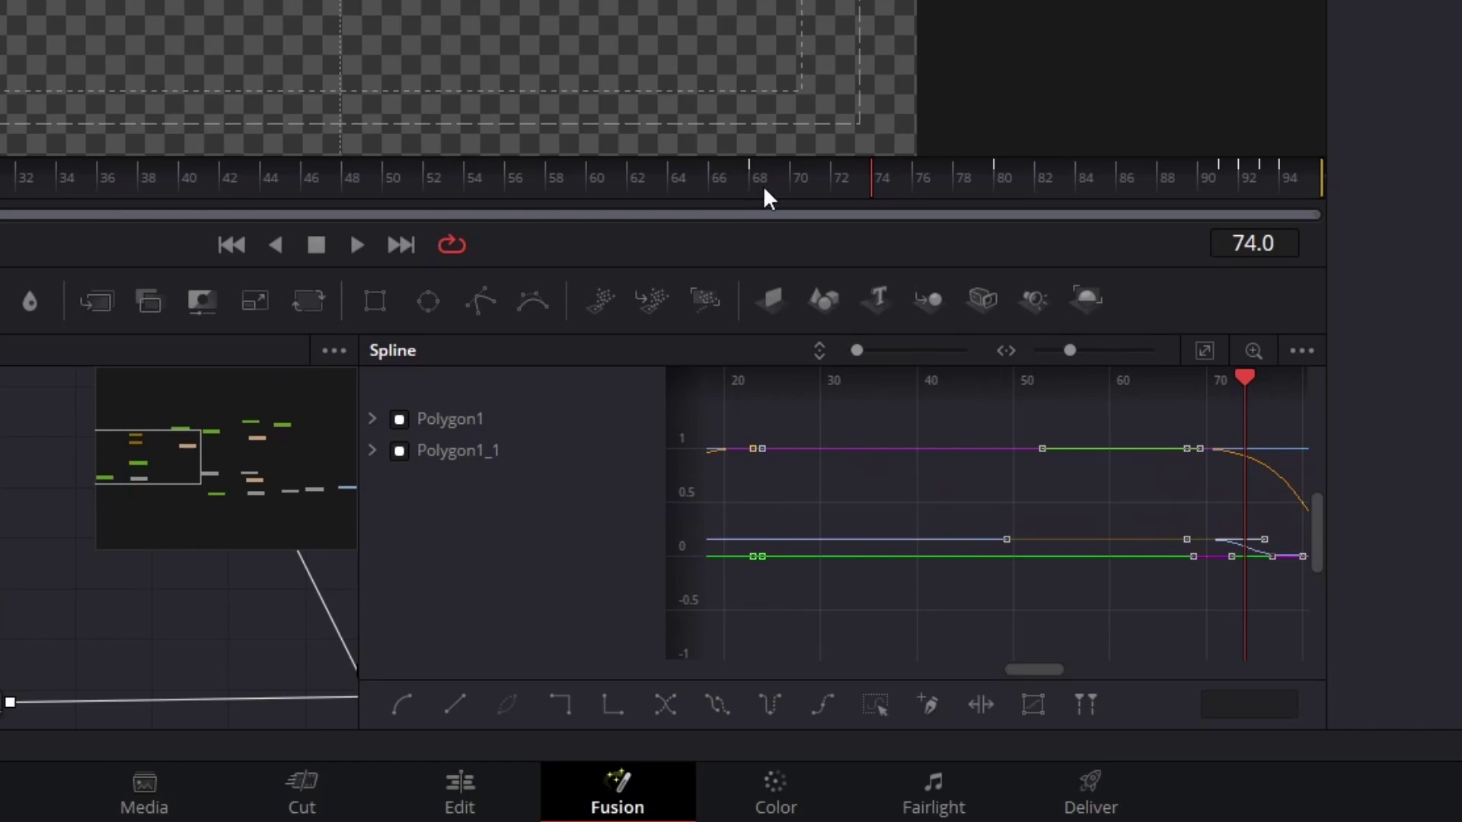
Play the reversed line animation from about frame 67 and examine Polygon1's Position and Length curves
{"action": "left_click", "coordinate": [730, 182]}
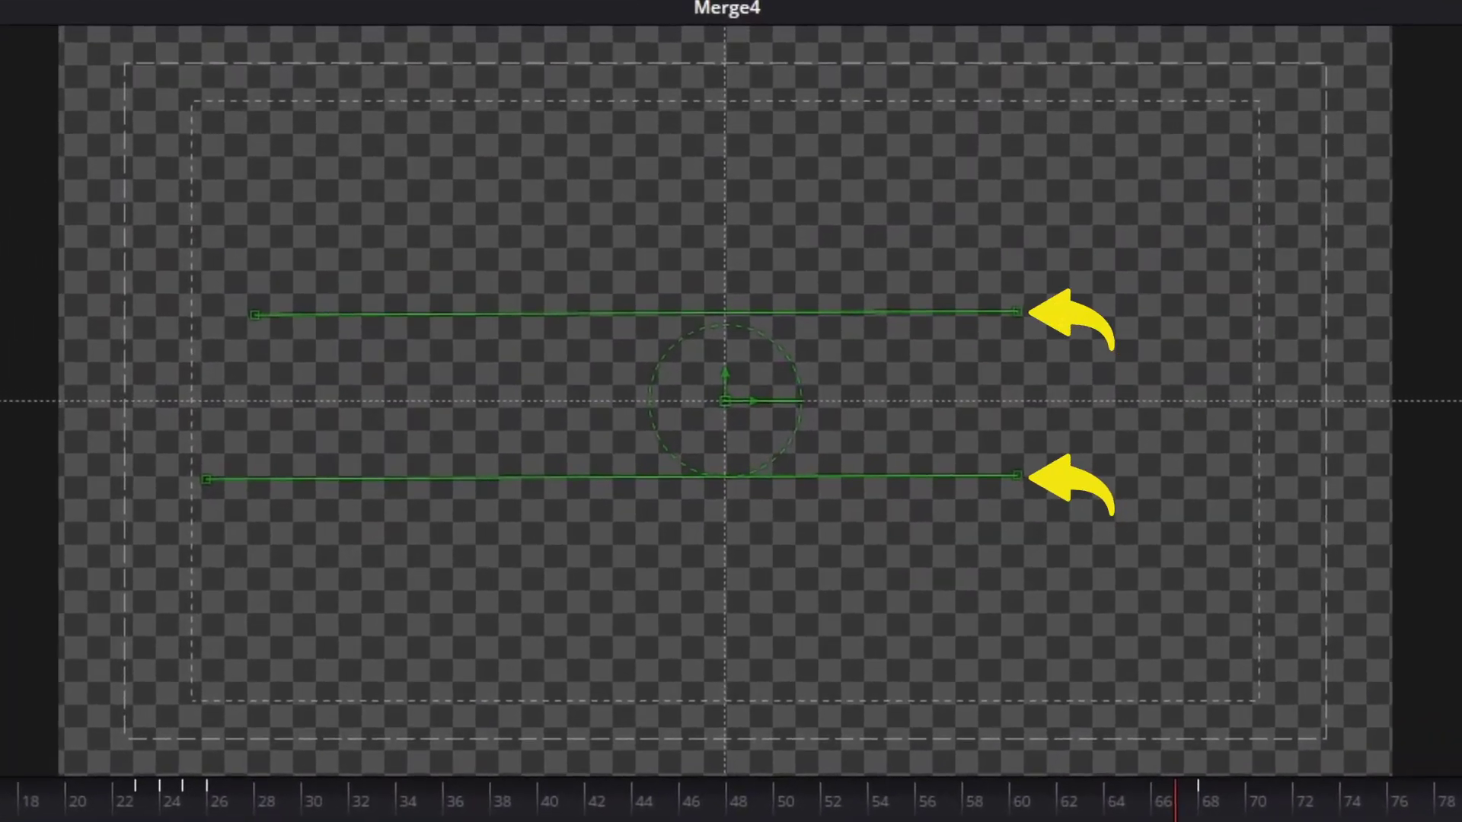
{"action": "key", "text": "space"}
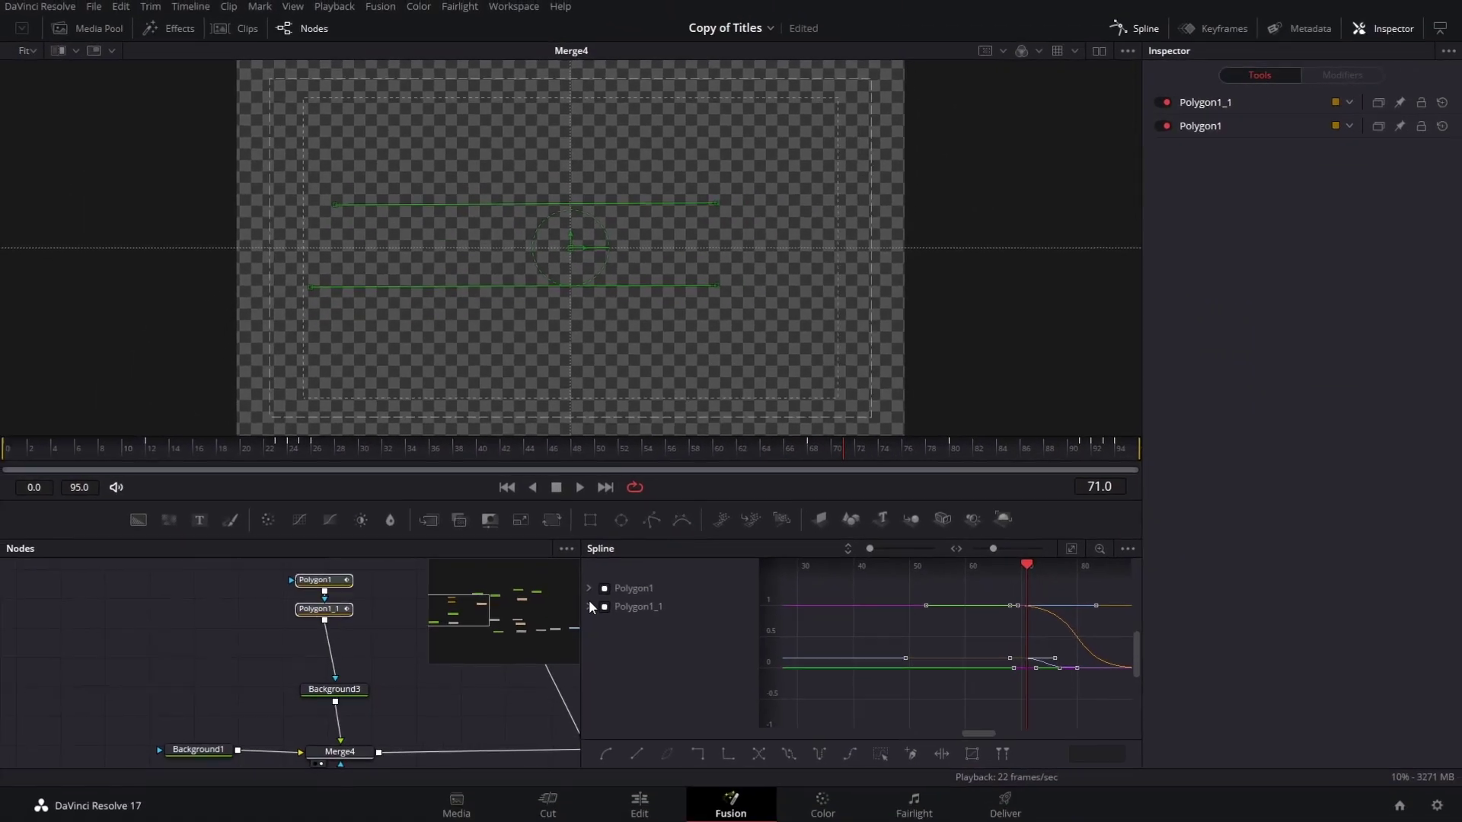
{"action": "left_click", "coordinate": [589, 590]}
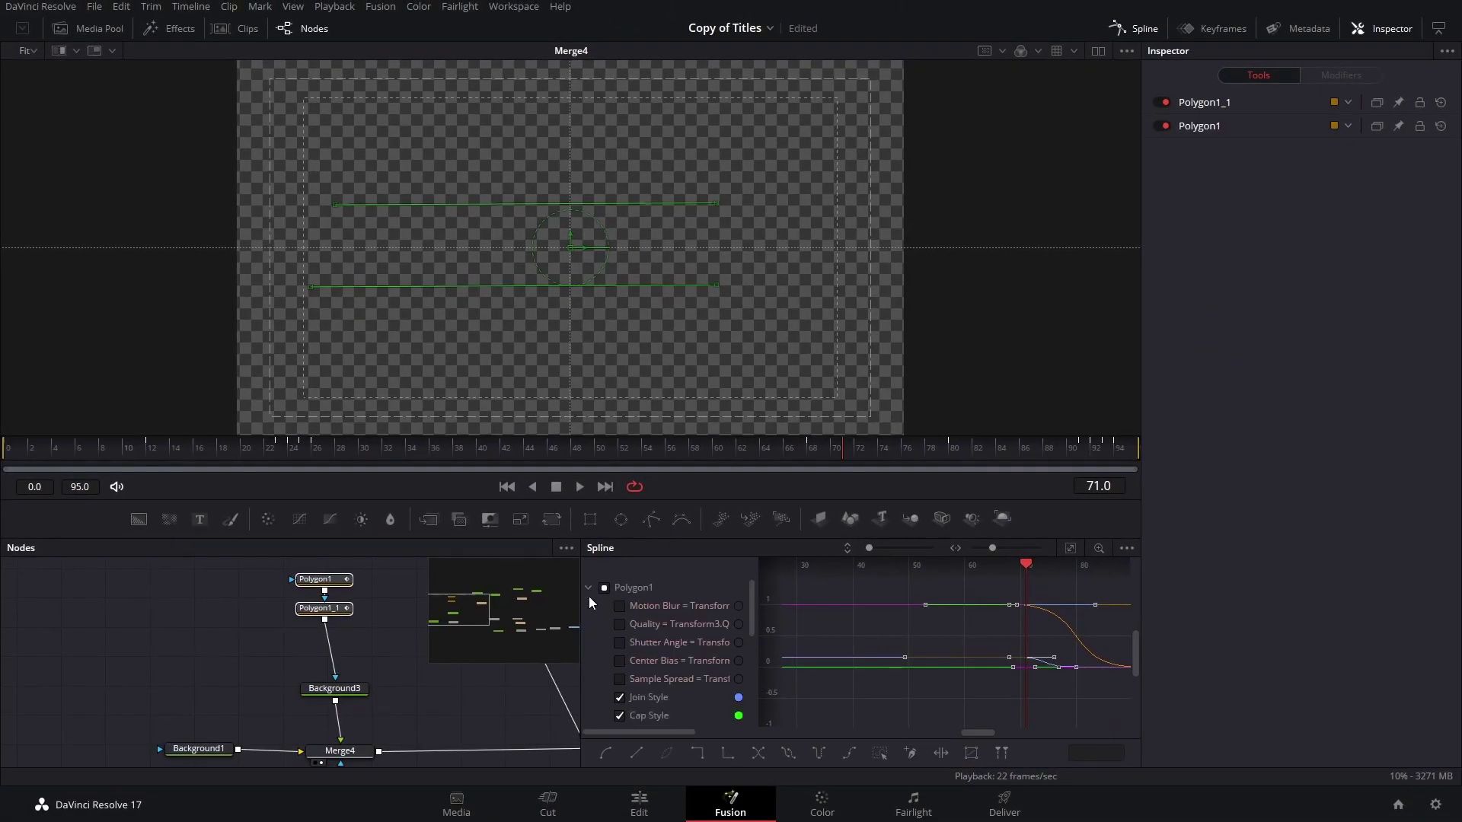
{"action": "scroll", "coordinate": [660, 672], "scroll_direction": "down", "scroll_amount": 3}
{"action": "left_click", "coordinate": [647, 622]}
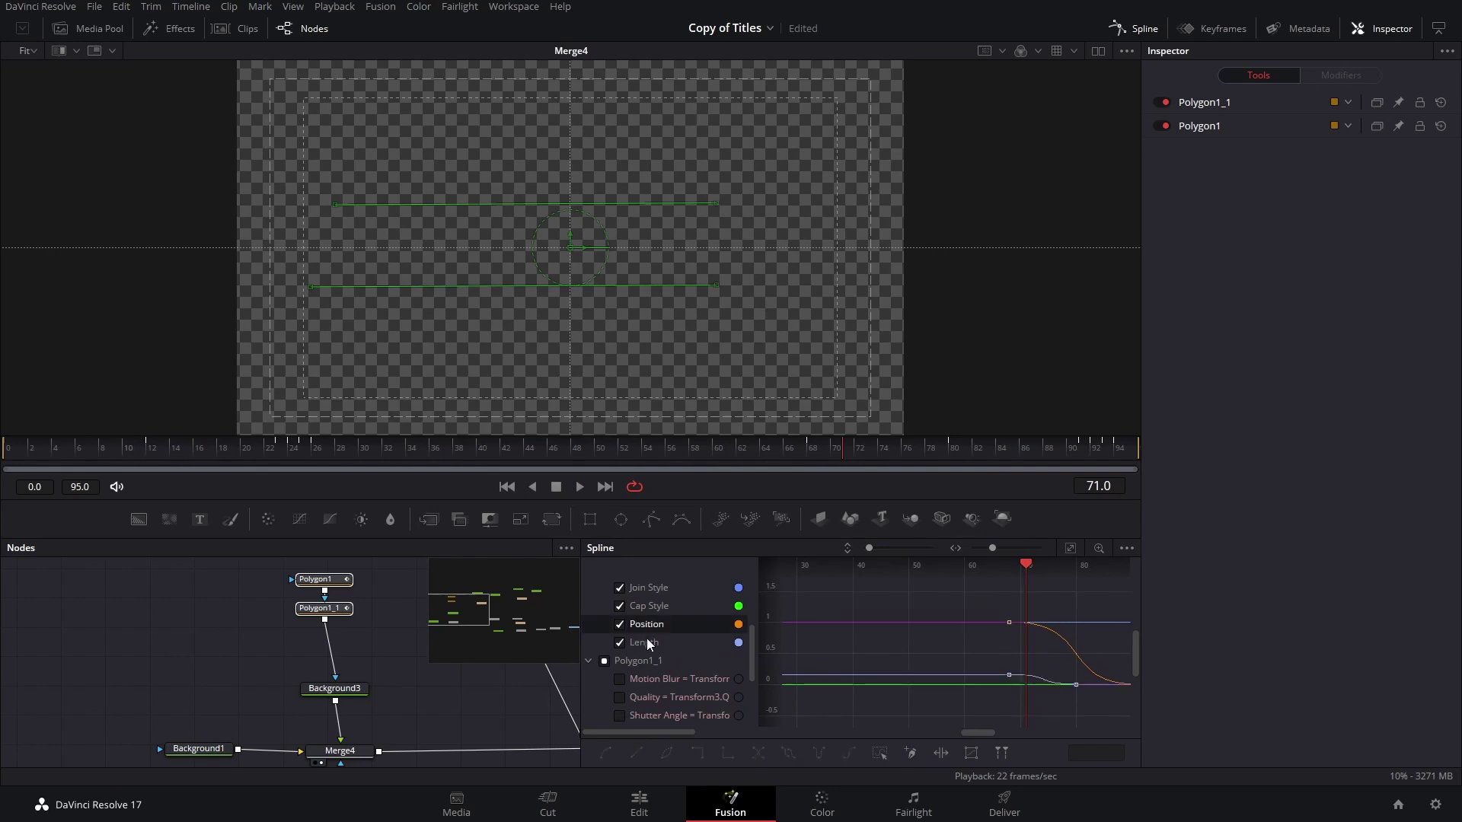
{"action": "left_click", "coordinate": [647, 640]}
Examine how Polygon1's Position and Length values change over the opening frames and from frame 68 to frame 81
{"action": "left_click", "coordinate": [1206, 130]}
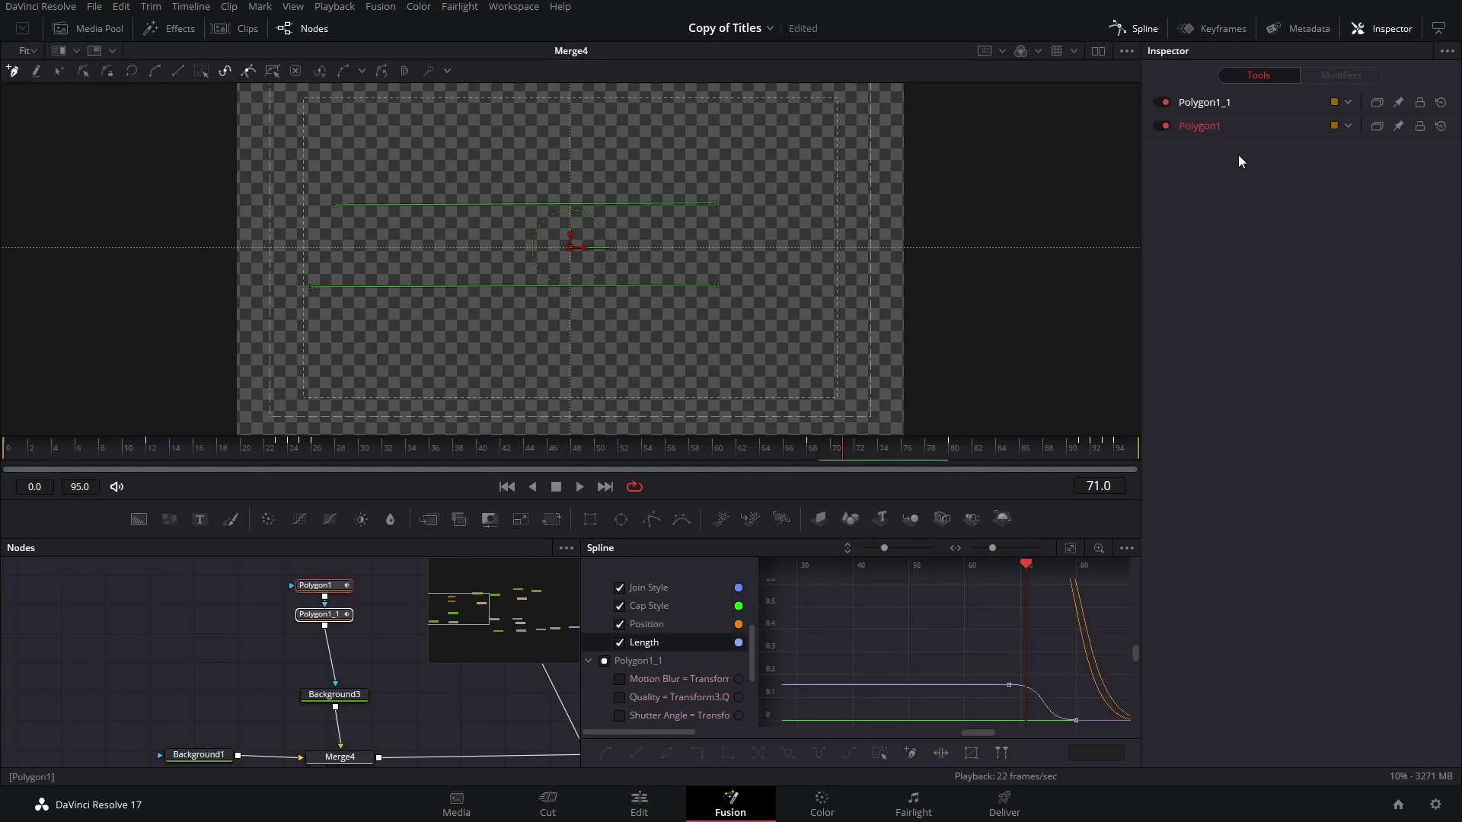
{"action": "left_click", "coordinate": [1234, 131]}
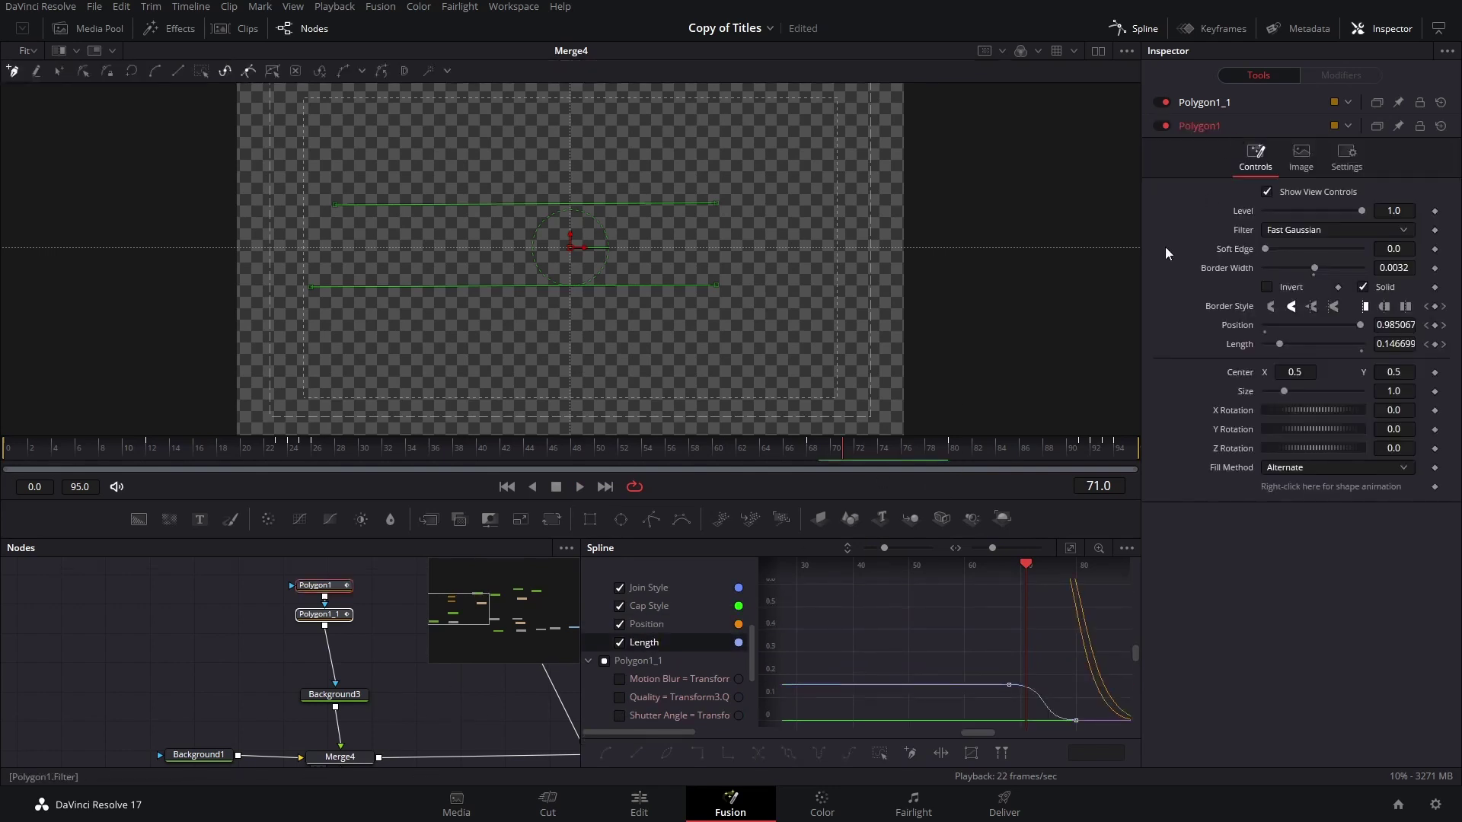
{"action": "left_click_drag", "start_coordinate": [56, 451], "coordinate": [264, 464]}
{"action": "left_click", "coordinate": [813, 450]}
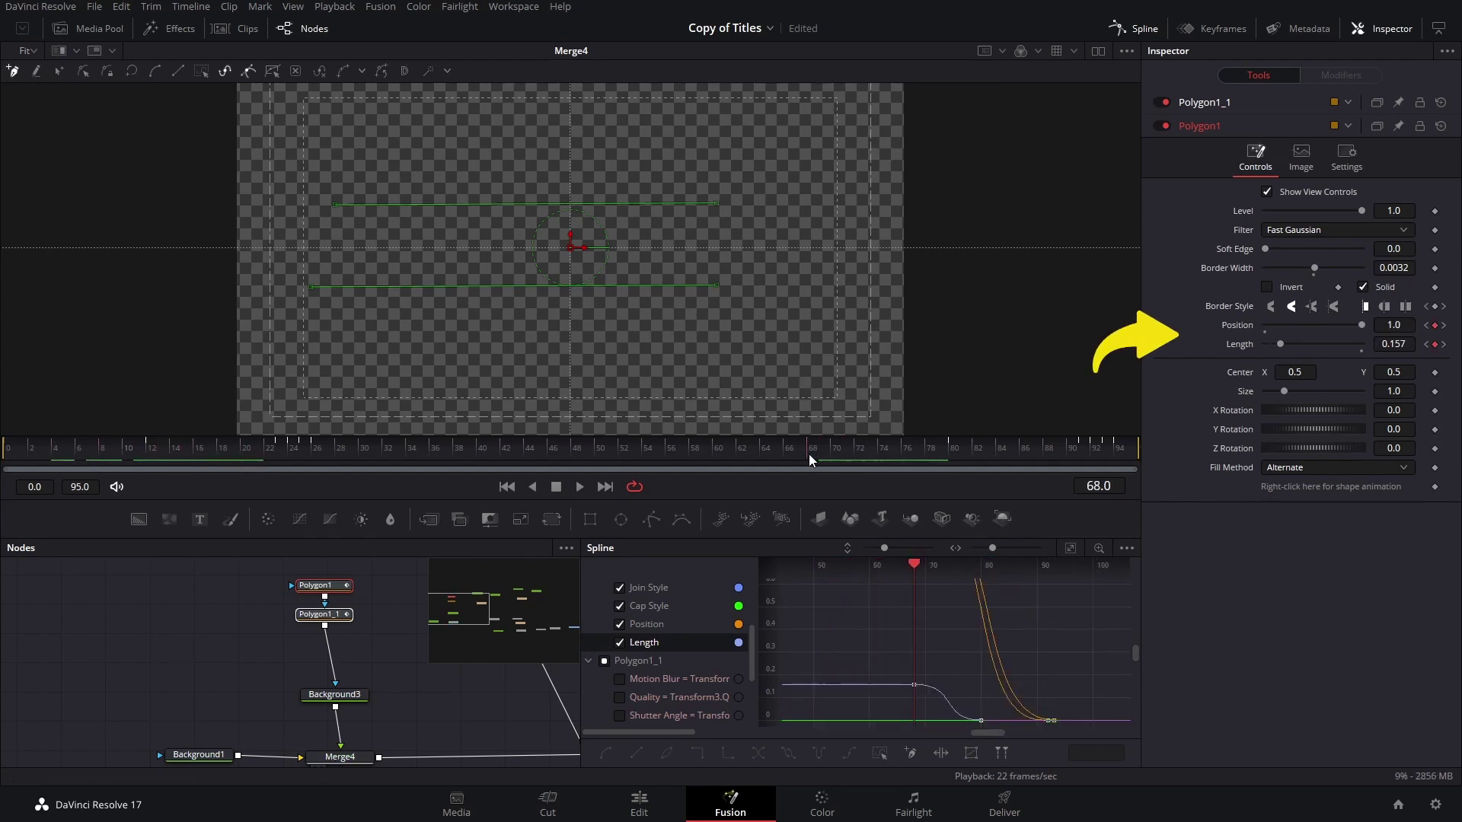
{"action": "left_click_drag", "start_coordinate": [813, 454], "coordinate": [965, 463]}
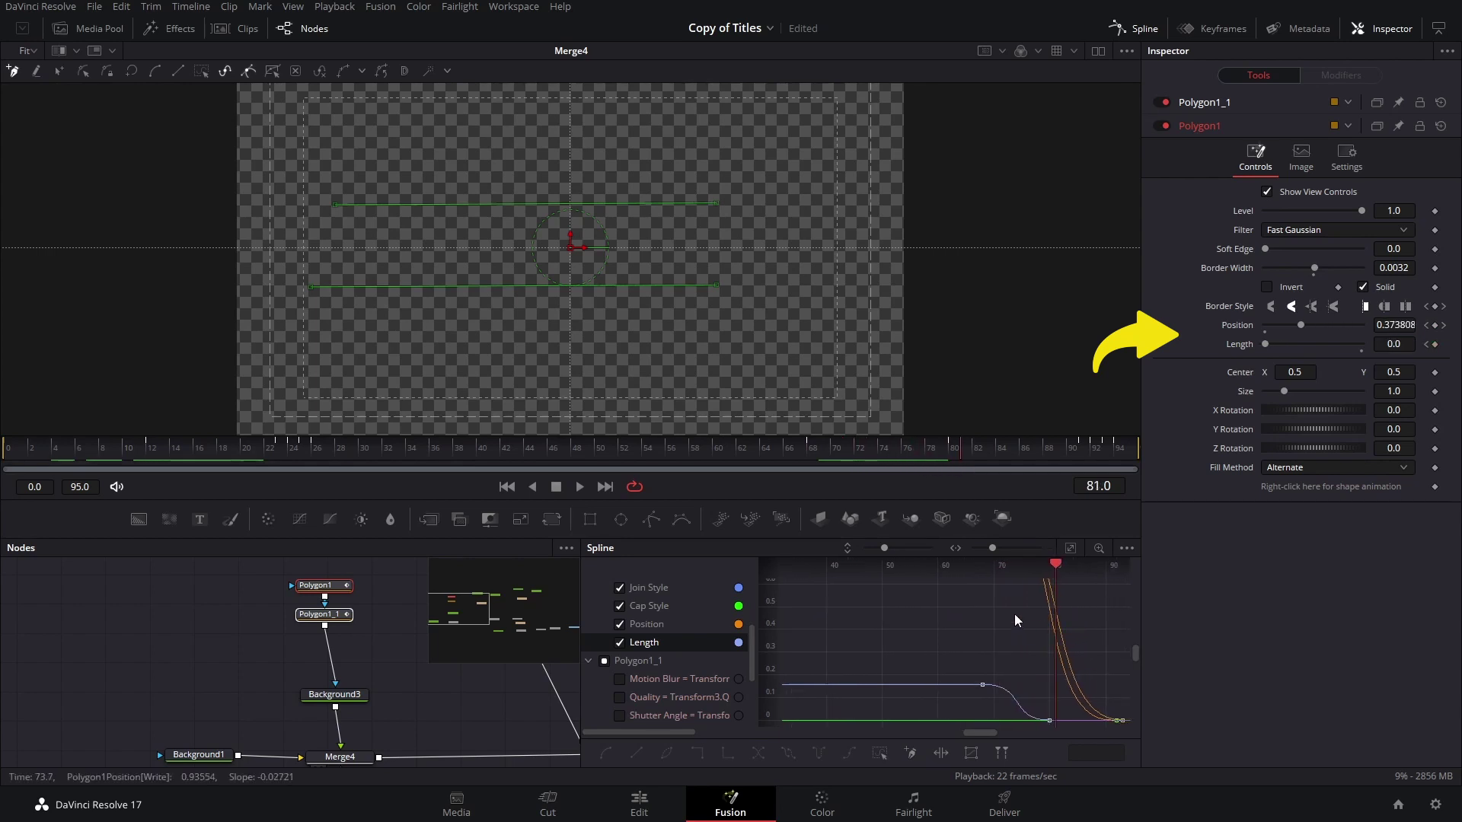
{"action": "left_click_drag", "start_coordinate": [1003, 645], "coordinate": [930, 655]}
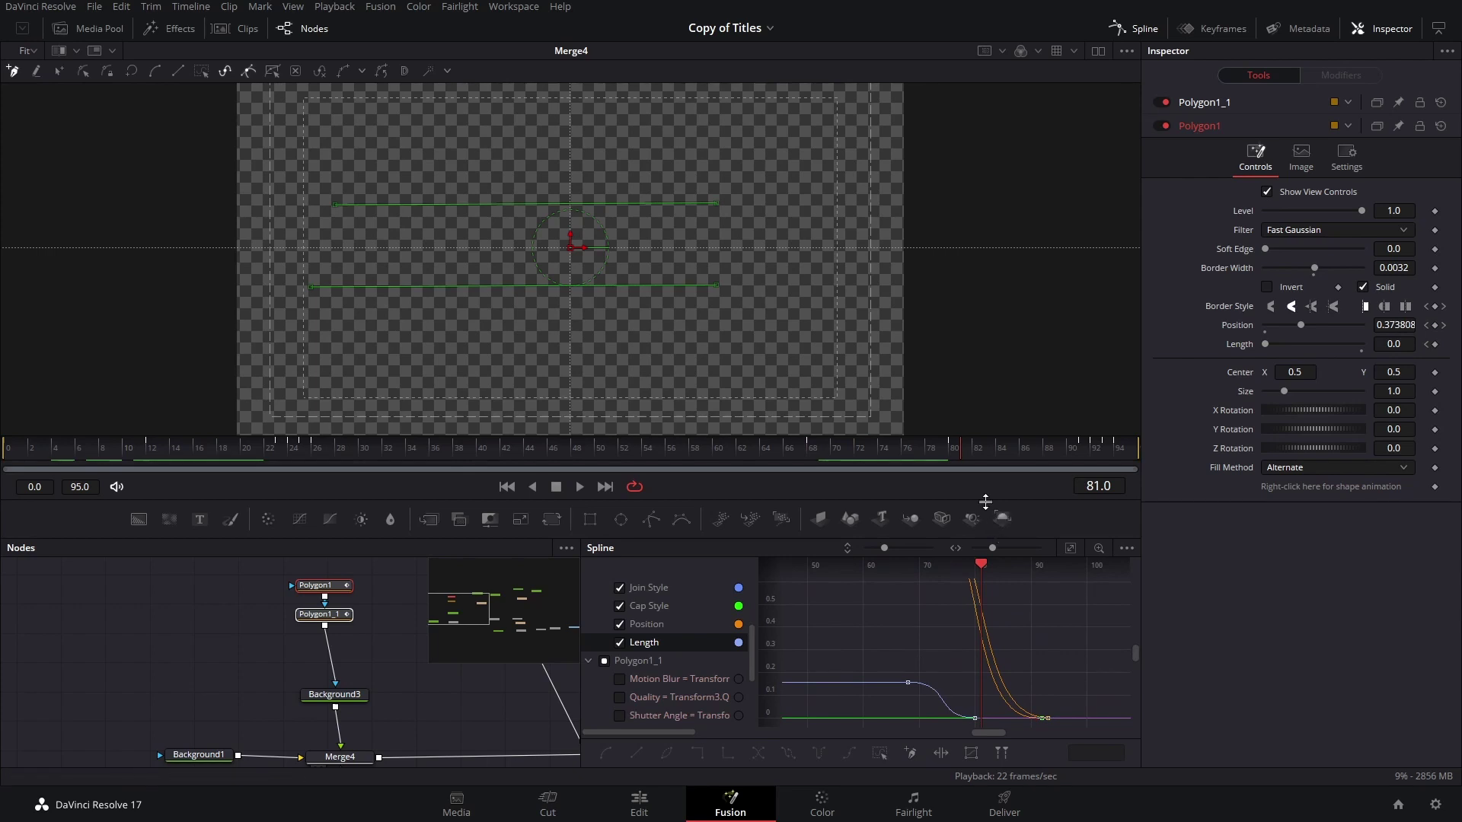
Undo the reversing and copying of the two polygons' keyframes
{"action": "key", "text": "ctrl+z"}
{"action": "key", "text": "ctrl+z"}
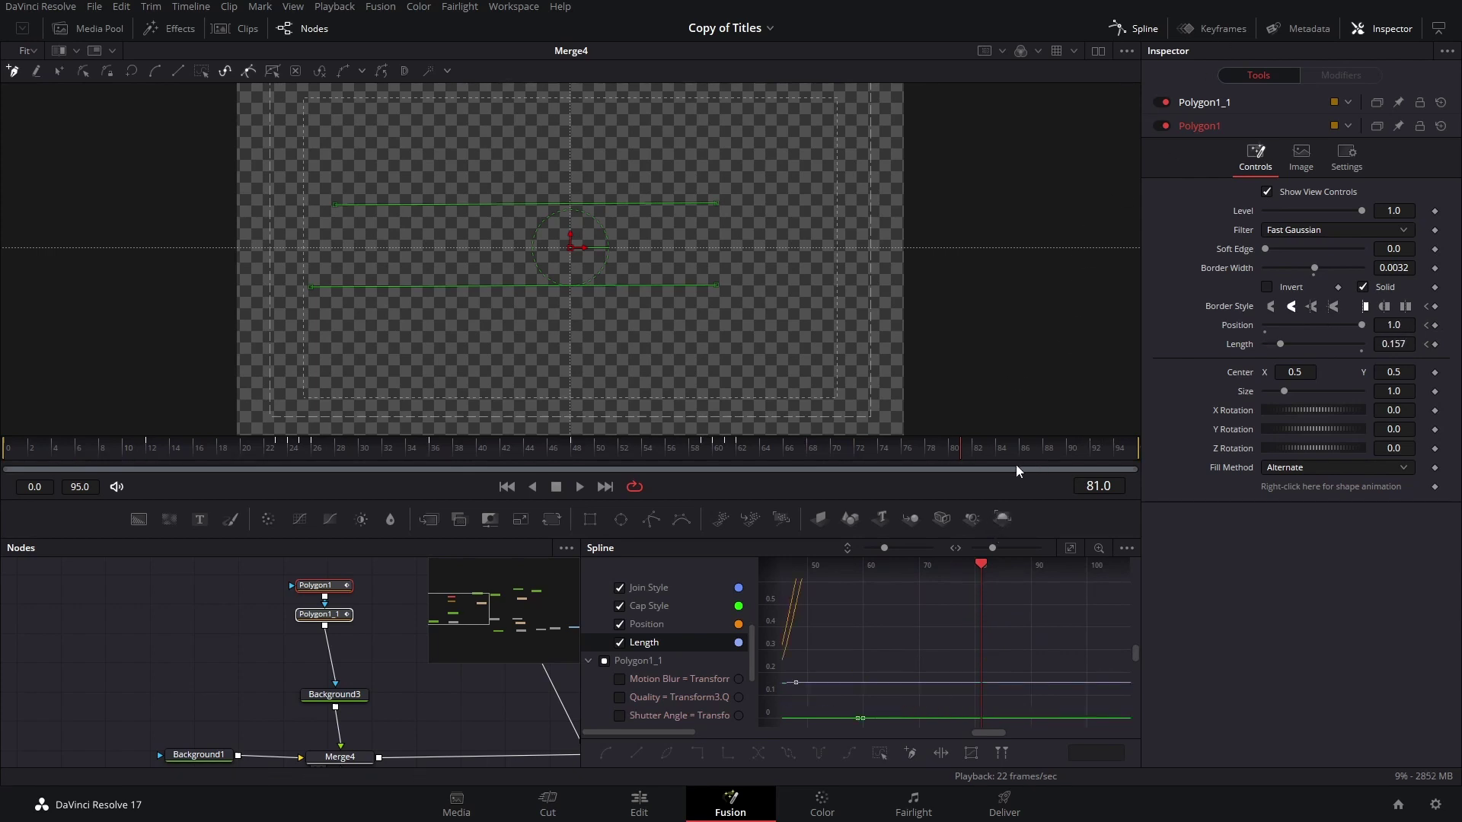
{"action": "key", "text": "ctrl+z"}
Close the Spline editor, select the TimeStretcher1 node and examine its Source Time at frame 0
{"action": "left_click", "coordinate": [1154, 33]}
{"action": "left_click_drag", "start_coordinate": [858, 704], "coordinate": [607, 596]}
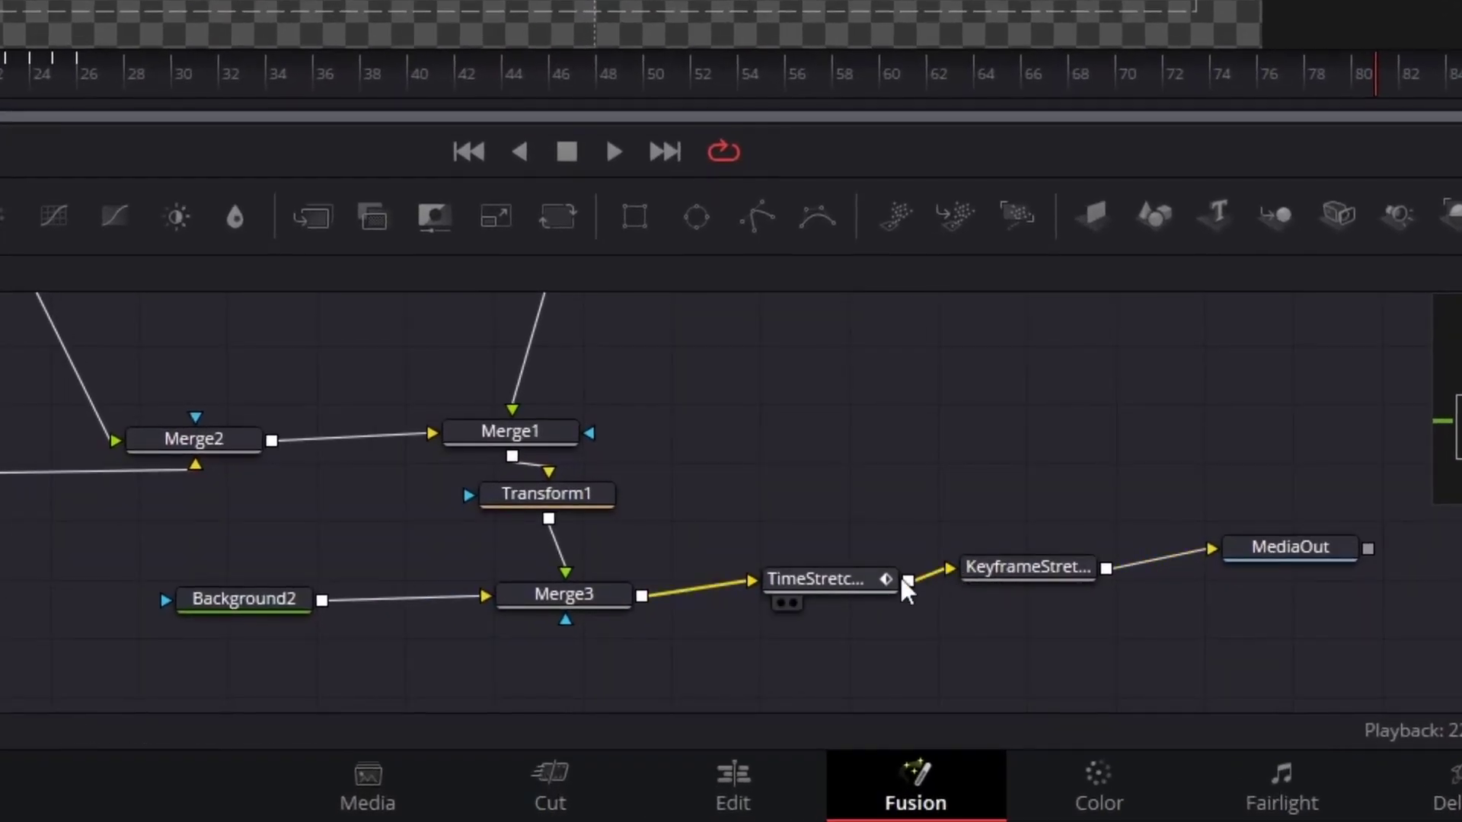
{"action": "left_click", "coordinate": [873, 578]}
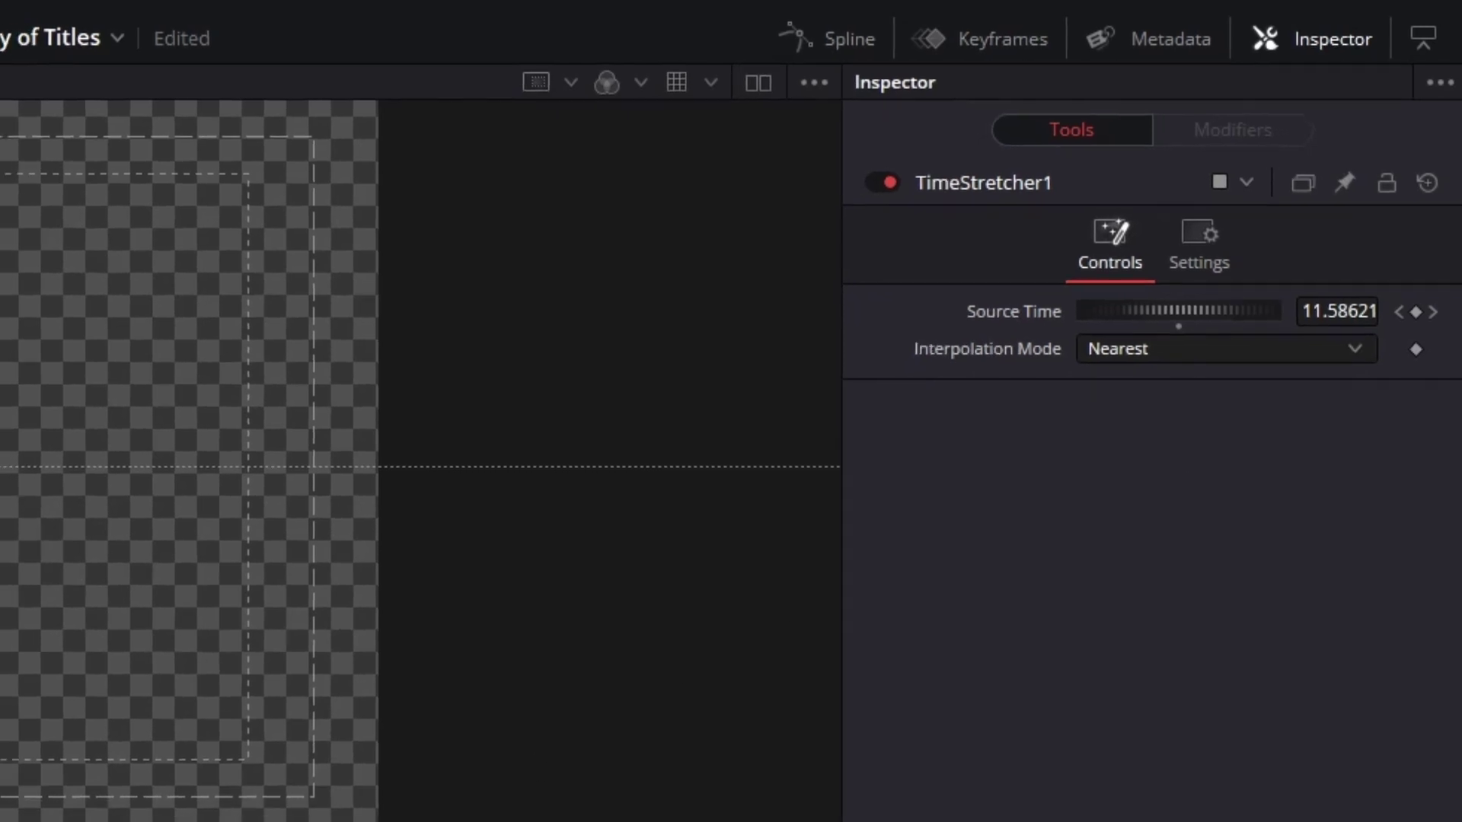
{"action": "left_click", "coordinate": [3, 456]}
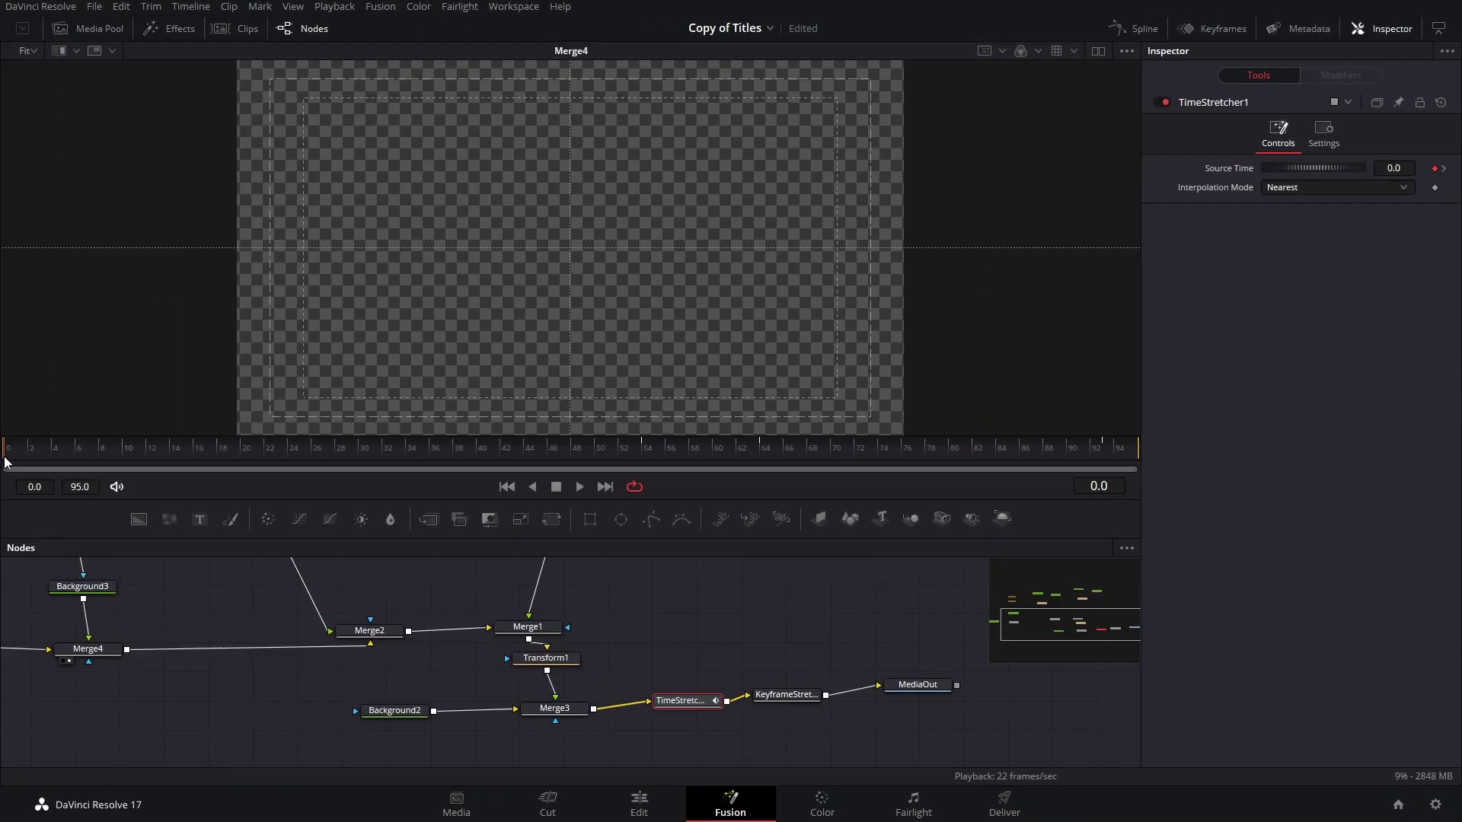
Examine the title's intro in the final output by playing through the opening frames up to about frame 28
{"action": "left_click", "coordinate": [33, 455]}
{"action": "left_click_drag", "start_coordinate": [95, 468], "coordinate": [615, 460]}
{"action": "left_click_drag", "start_coordinate": [481, 466], "coordinate": [335, 457]}
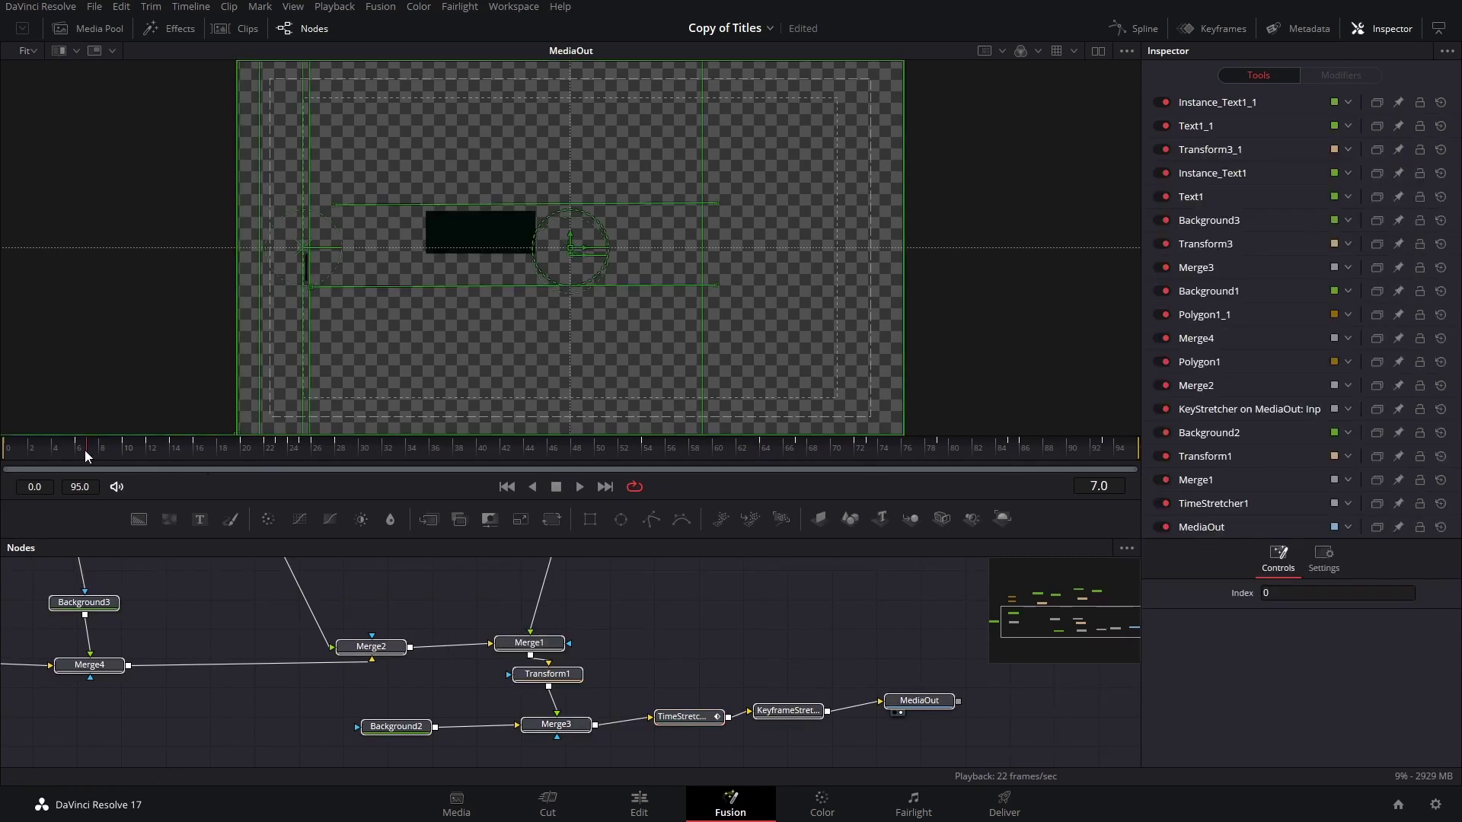
{"action": "left_click_drag", "start_coordinate": [85, 450], "coordinate": [337, 448]}
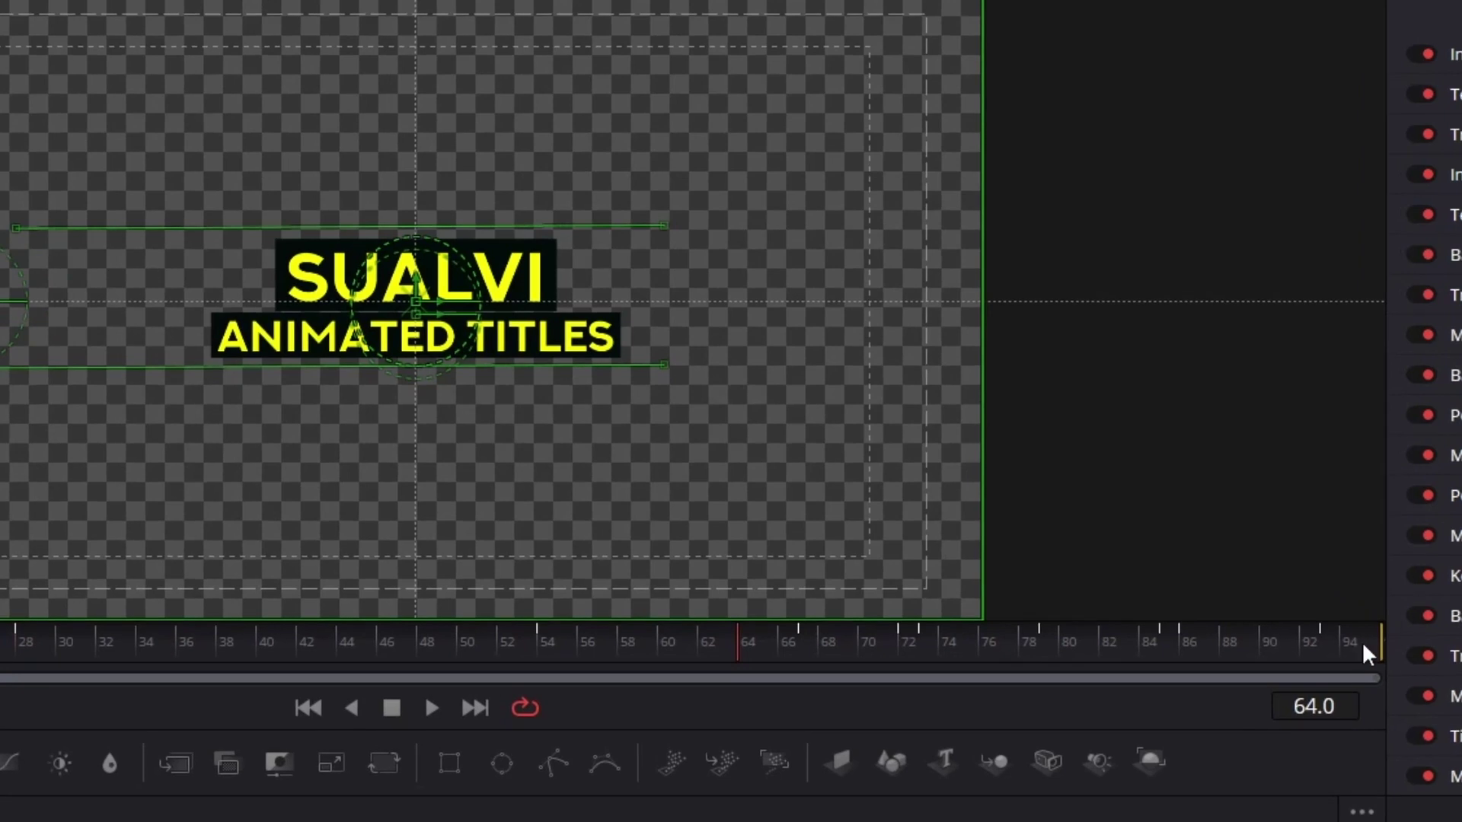
Go to the composition's last frame, 95, and move the current time back by 28 frames
{"action": "left_click", "coordinate": [1365, 653]}
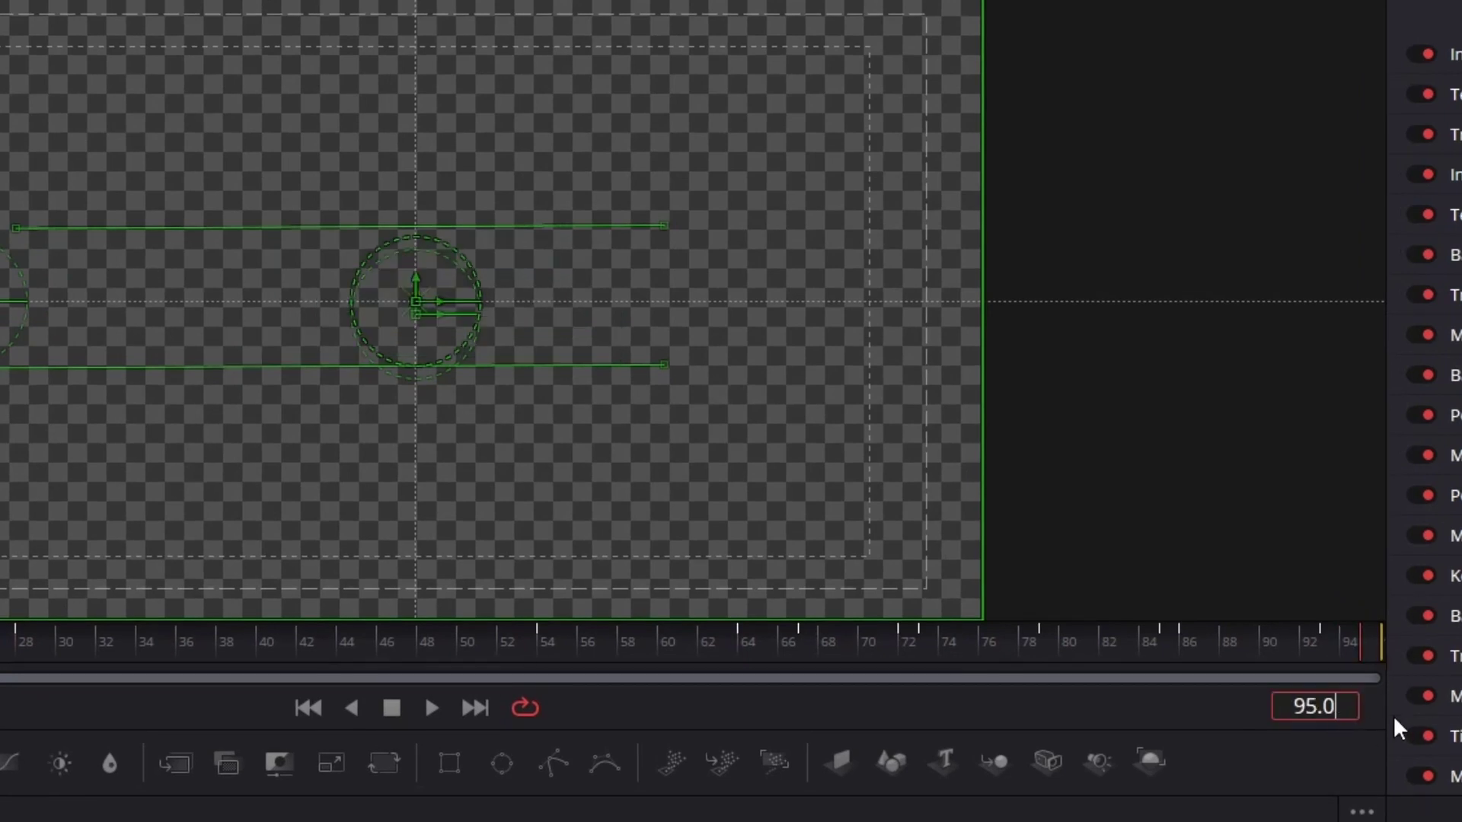
{"action": "type", "text": "-28"}
{"action": "key", "text": "Return"}
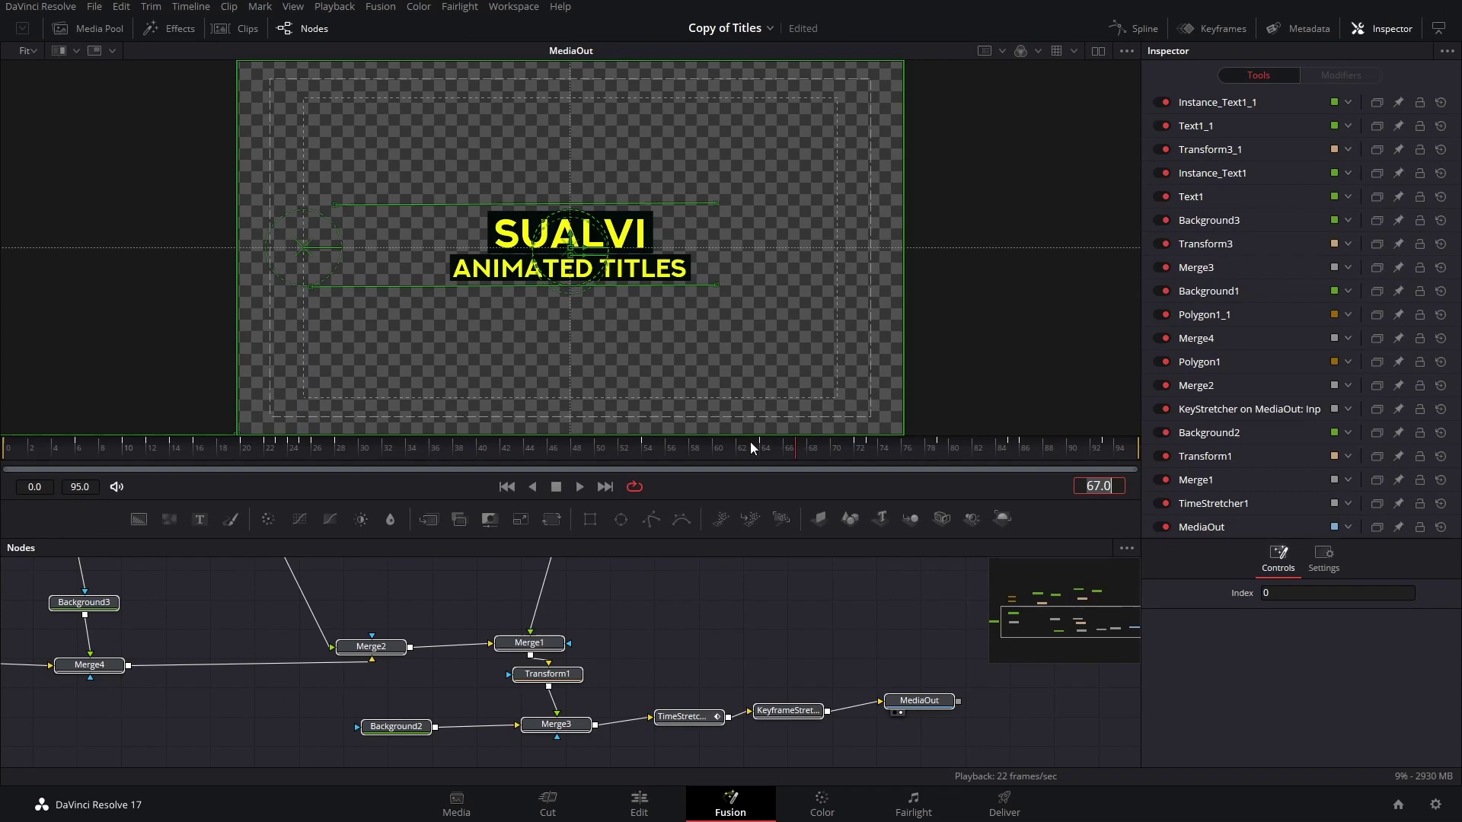
Select the TimeStretcher1 node and examine its Source Time from frame 28 back to 0 and from frame 64 to 93
{"action": "left_click", "coordinate": [765, 449]}
{"action": "left_click", "coordinate": [716, 723]}
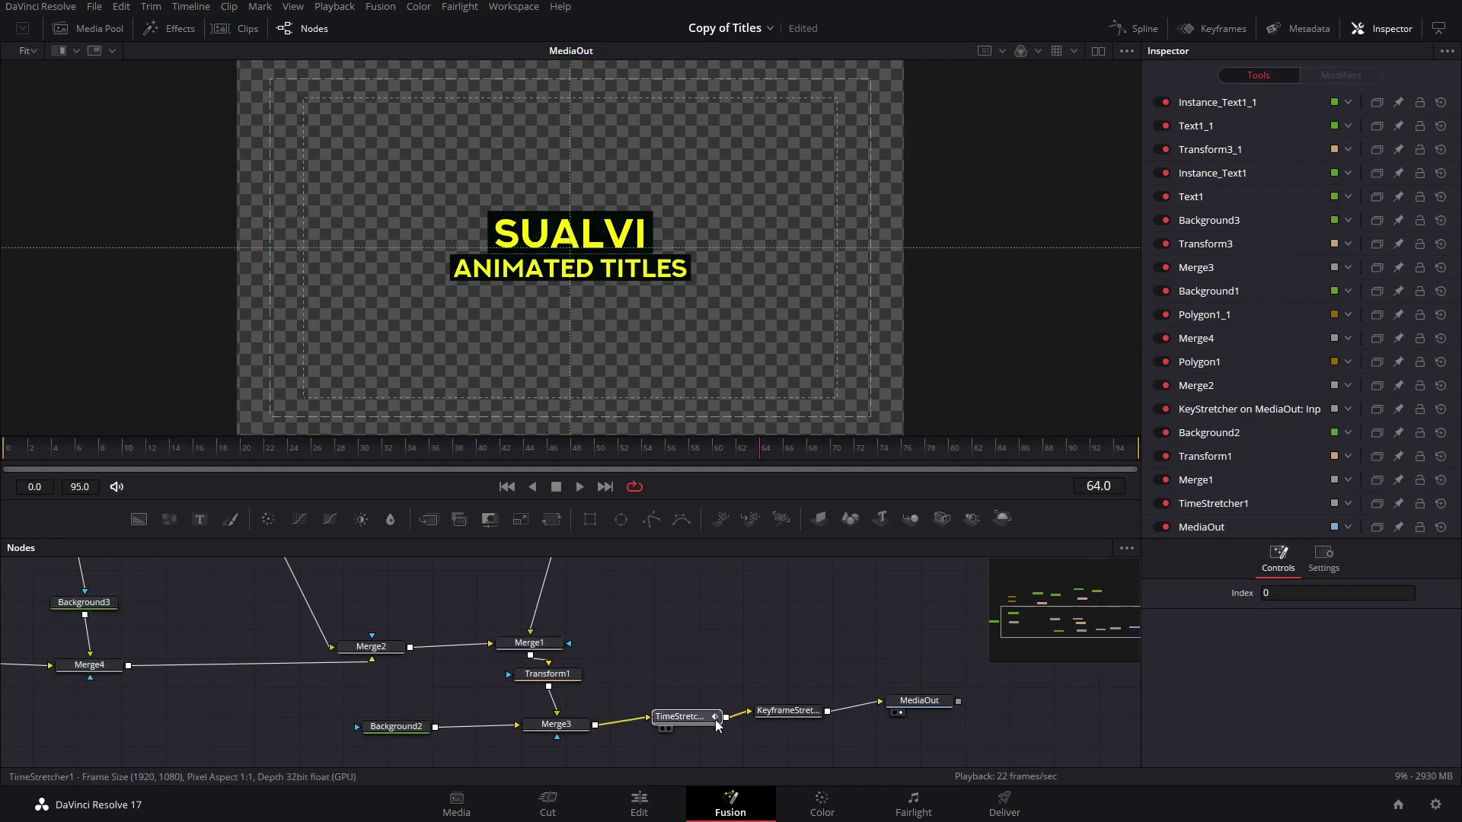
{"action": "left_click", "coordinate": [715, 723]}
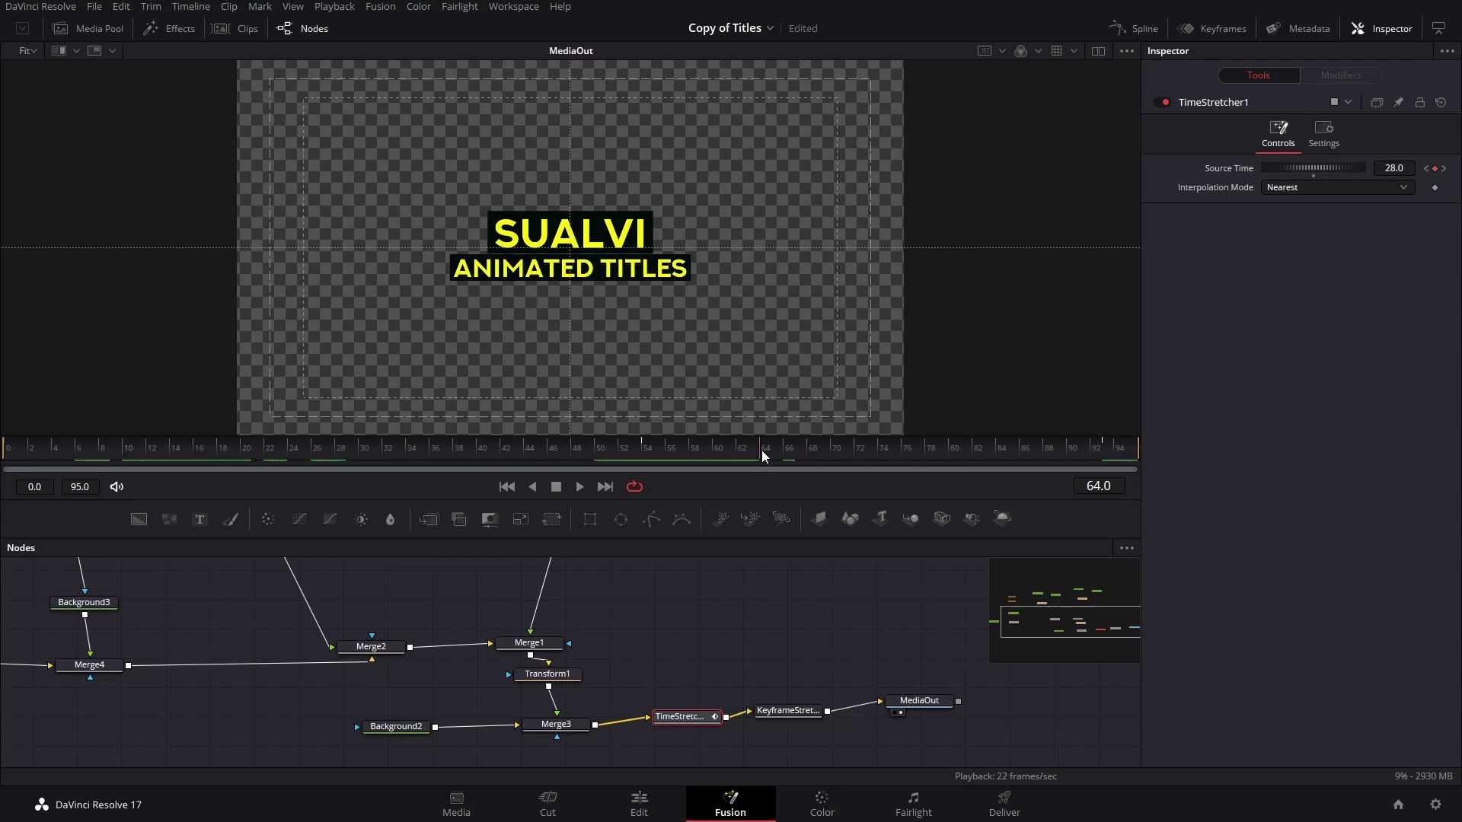
{"action": "left_click", "coordinate": [336, 458]}
{"action": "left_click_drag", "start_coordinate": [336, 452], "coordinate": [1, 441]}
{"action": "left_click", "coordinate": [760, 452]}
{"action": "left_click_drag", "start_coordinate": [779, 454], "coordinate": [1109, 462]}
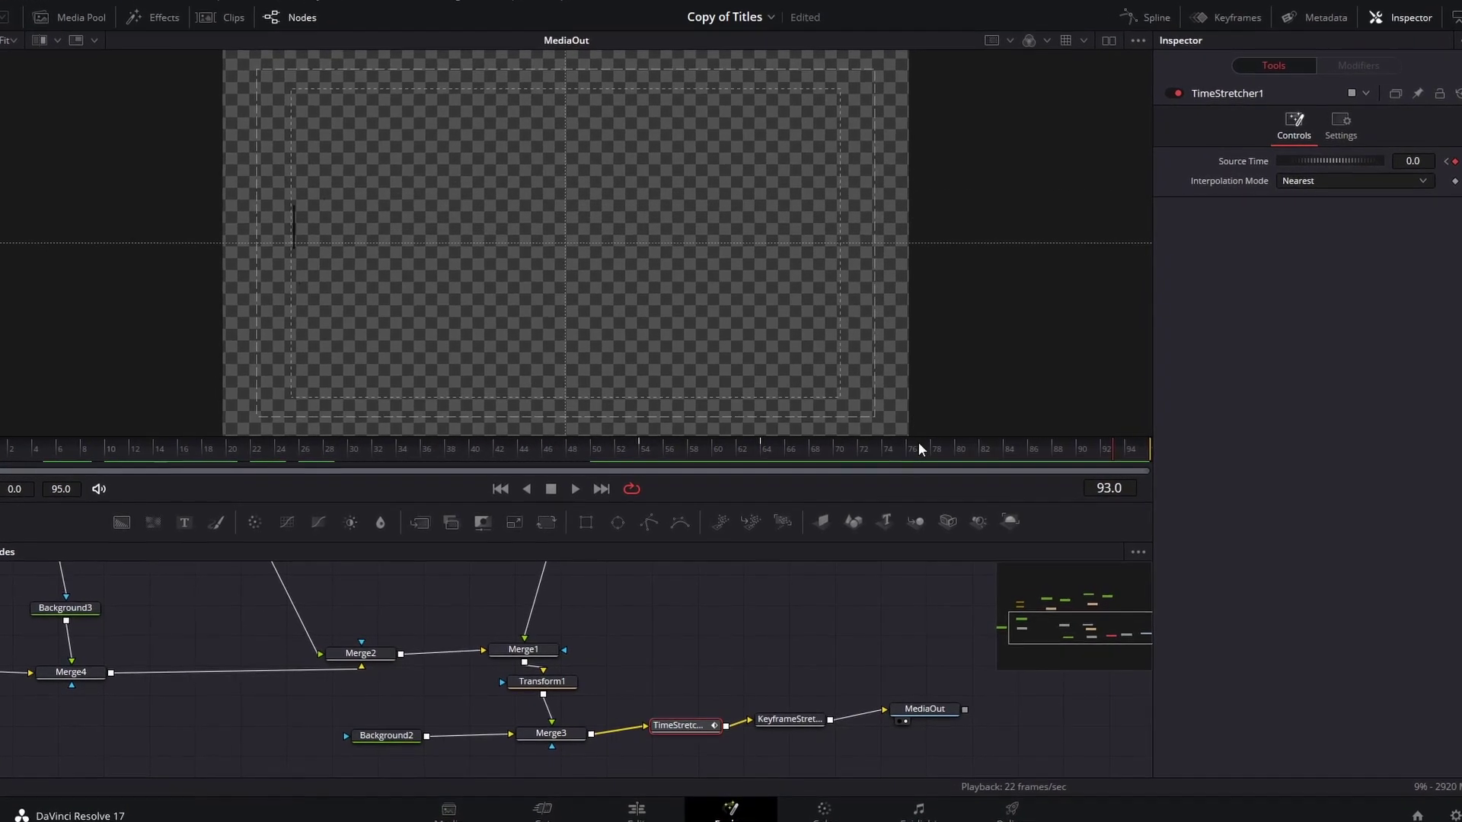
Examine the intro up to frame 37 and back to frame 3, and inspect the node tree between the polygon nodes and TimeStretcher1
{"action": "left_click_drag", "start_coordinate": [276, 448], "coordinate": [432, 466]}
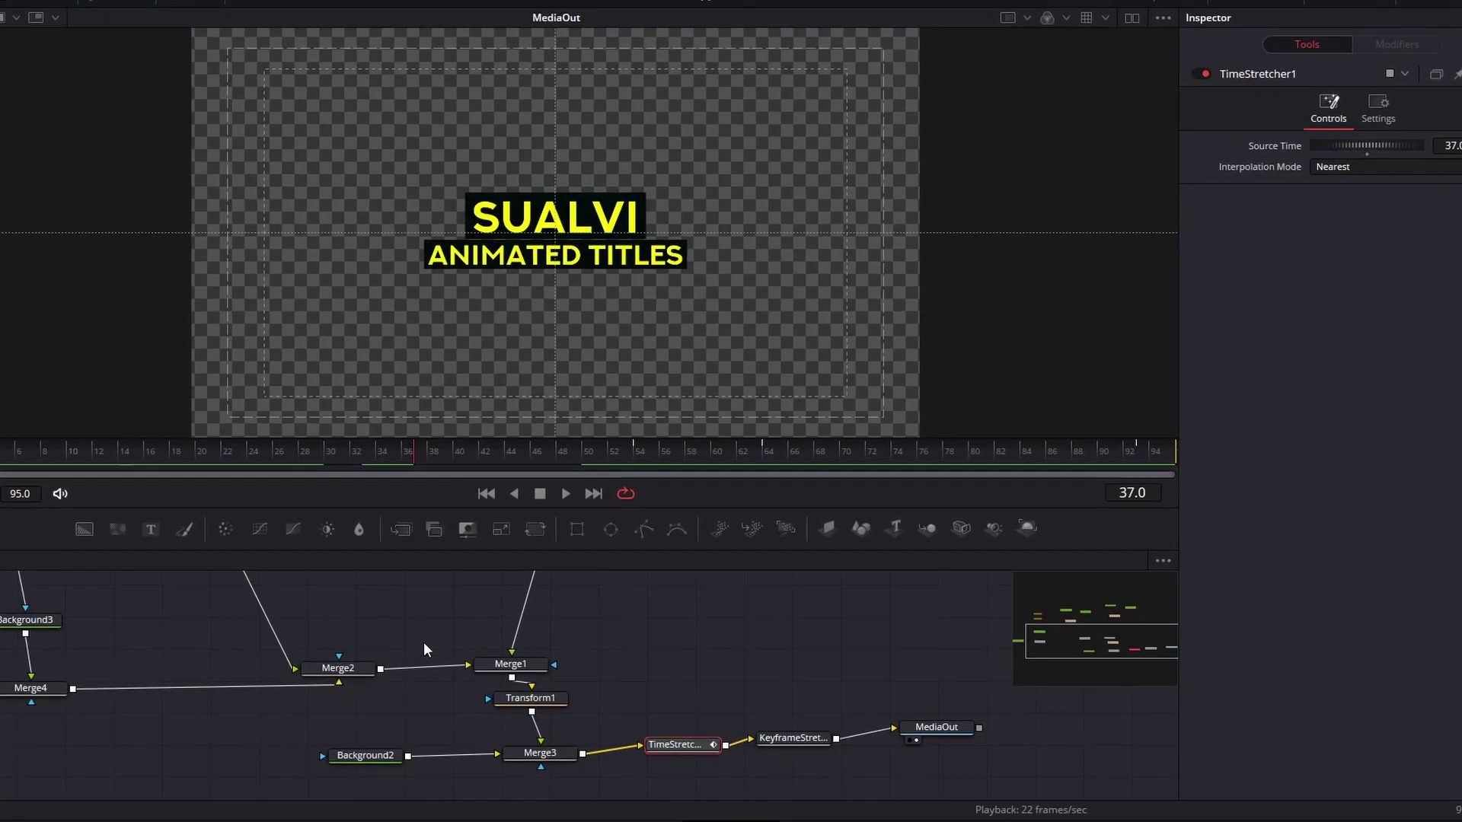
{"action": "left_click_drag", "start_coordinate": [425, 641], "coordinate": [569, 730]}
{"action": "left_click_drag", "start_coordinate": [604, 617], "coordinate": [587, 598]}
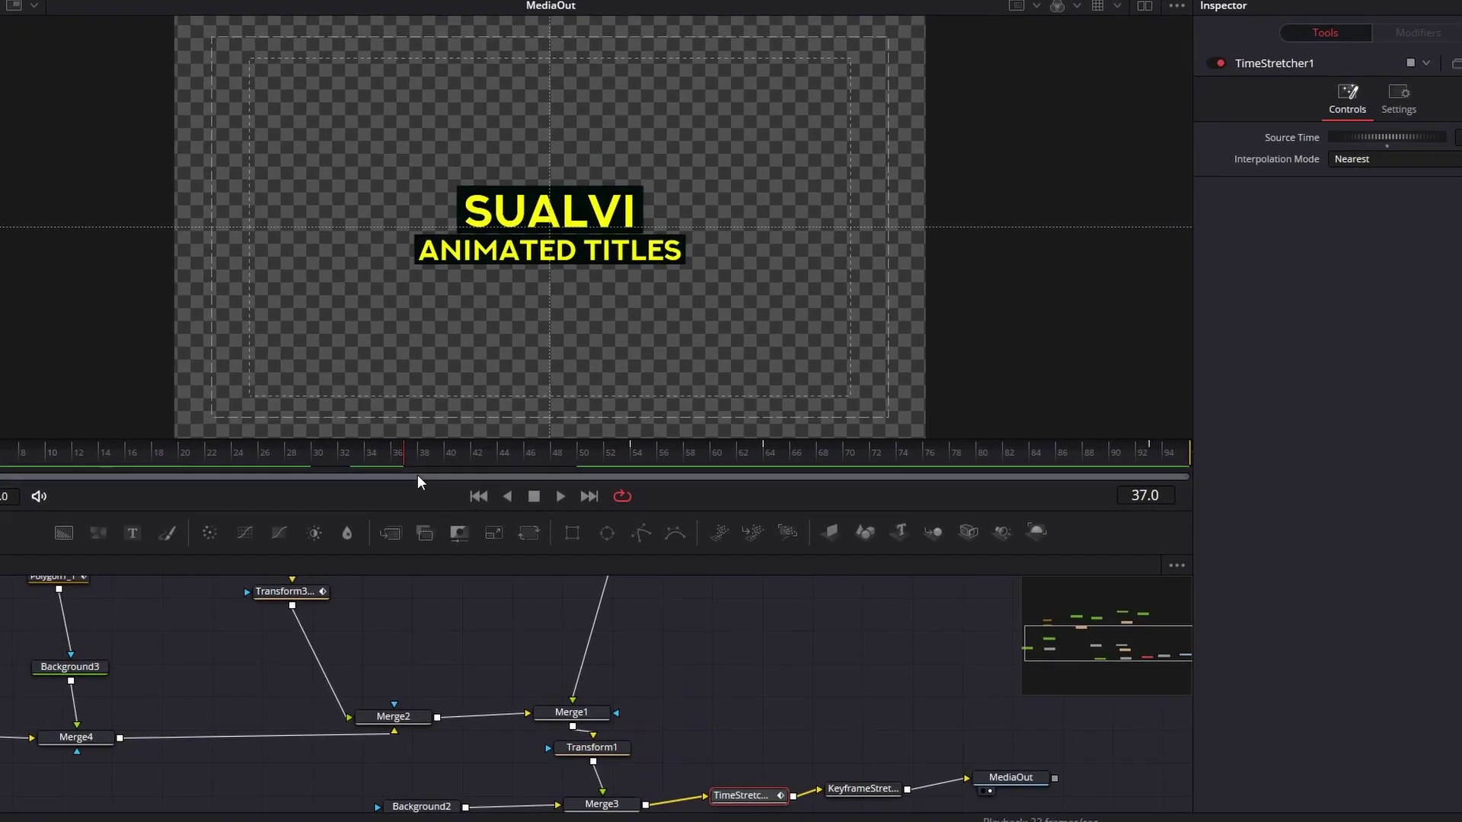
{"action": "left_click_drag", "start_coordinate": [401, 461], "coordinate": [0, 468]}
{"action": "left_click_drag", "start_coordinate": [843, 630], "coordinate": [843, 685]}
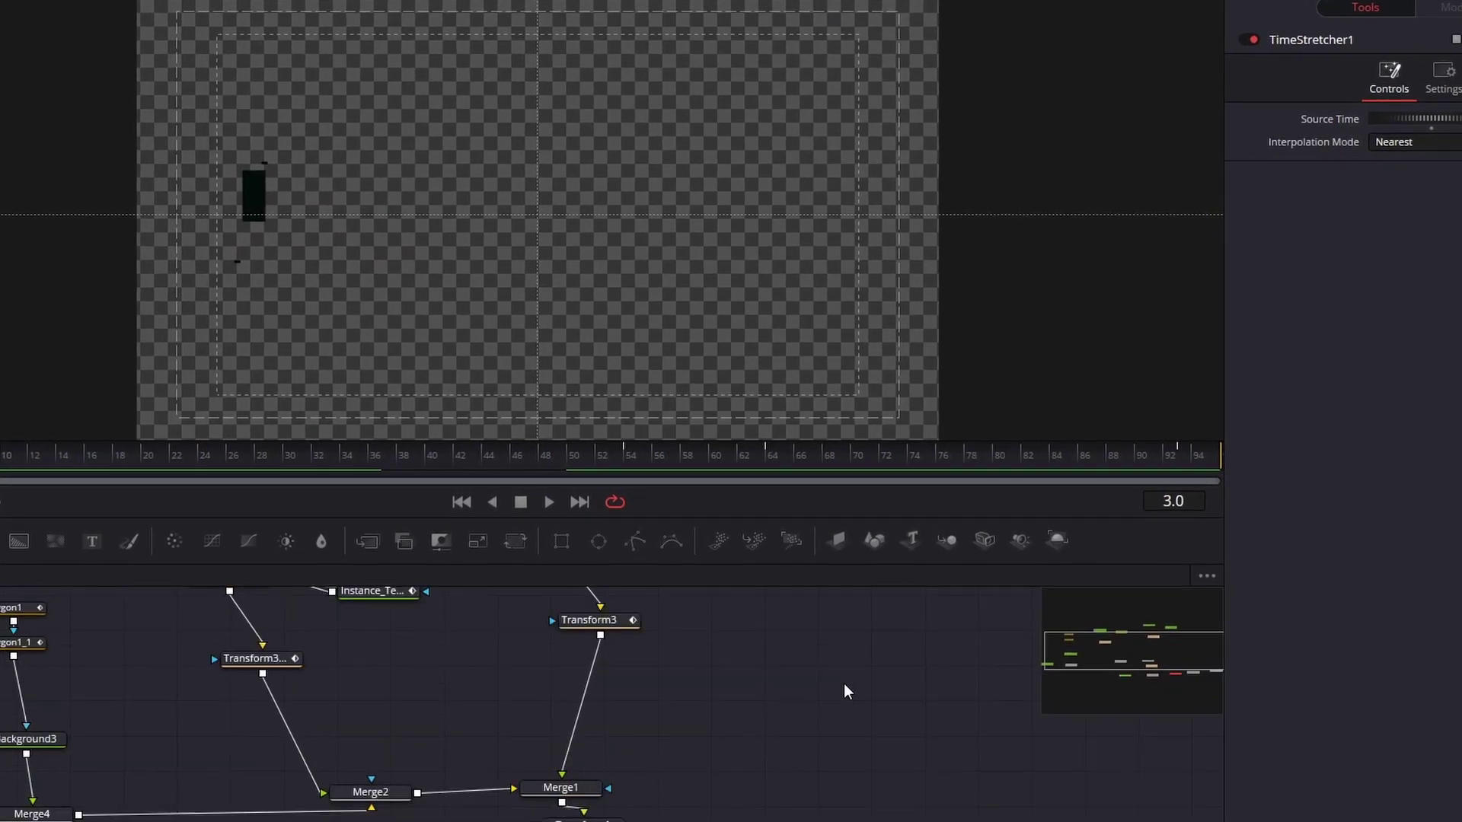
{"action": "left_click_drag", "start_coordinate": [759, 821], "coordinate": [734, 647]}
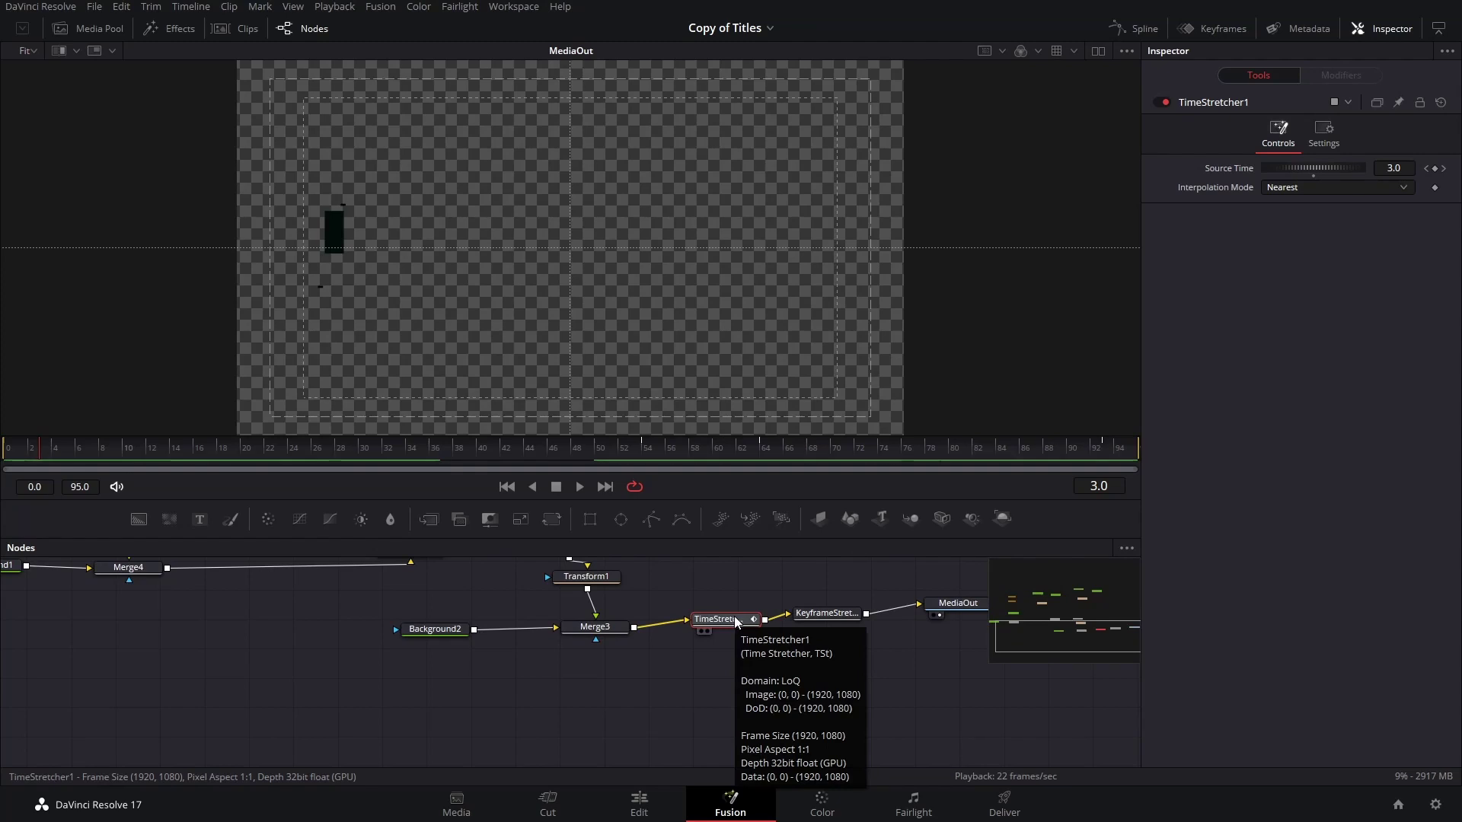
{"action": "scroll", "coordinate": [567, 622], "scroll_direction": "up", "scroll_amount": 4}
{"action": "scroll", "coordinate": [567, 622], "scroll_direction": "left", "scroll_amount": 3}
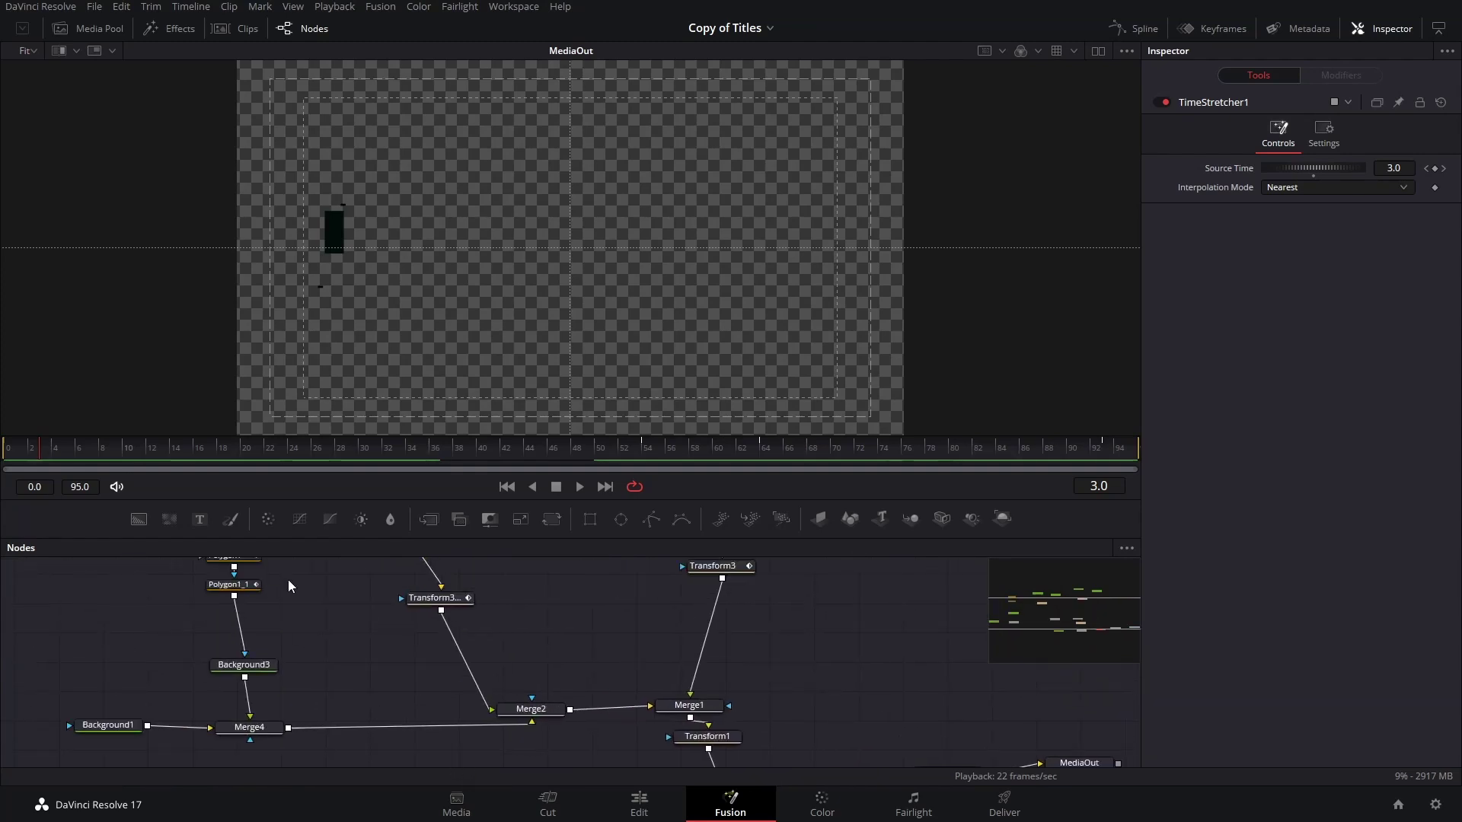